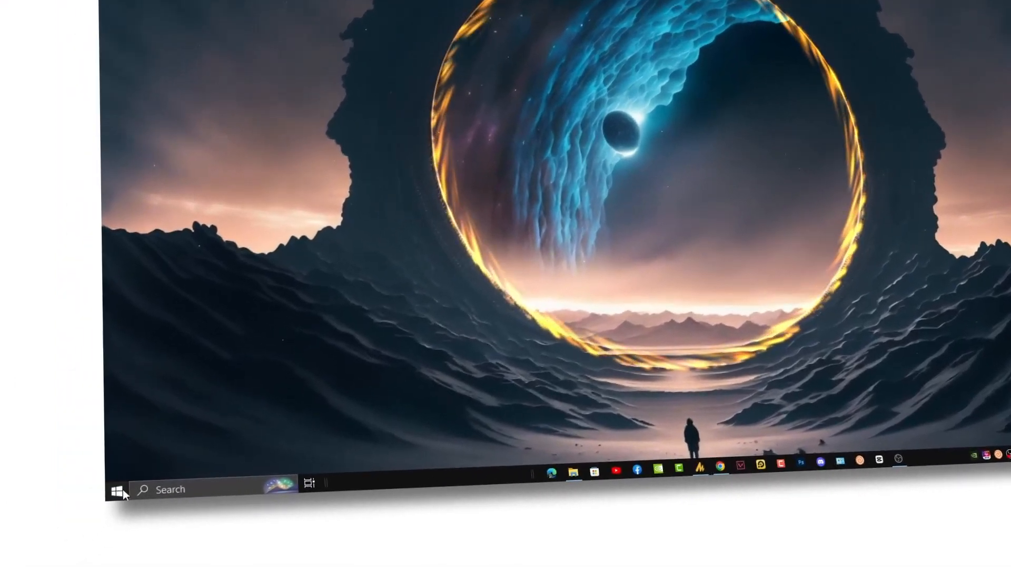
Check for updates on the Windows Update page under Update & Security, and close Settings
left_click(69, 515)
left_click(120, 430)
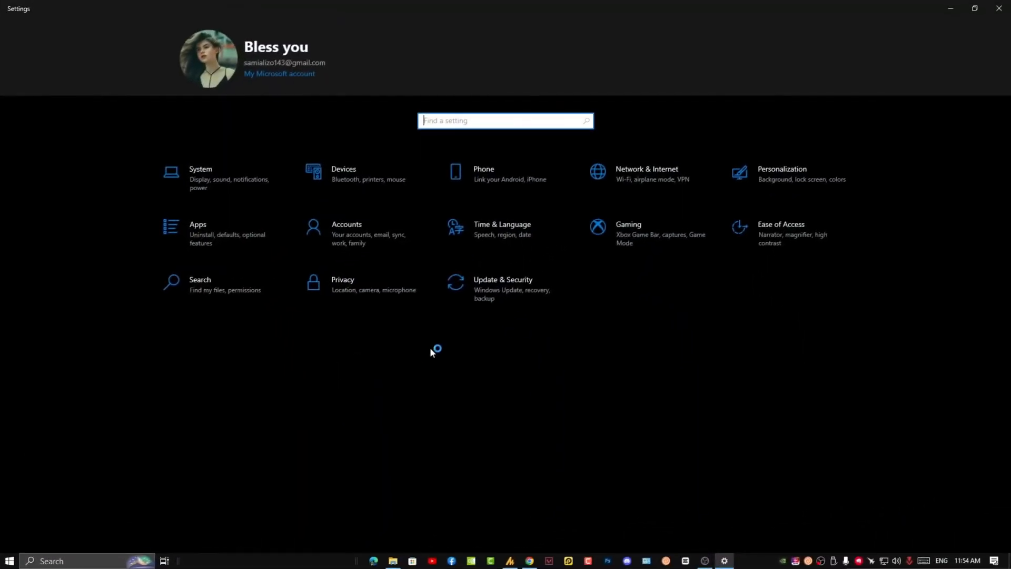
left_click(501, 310)
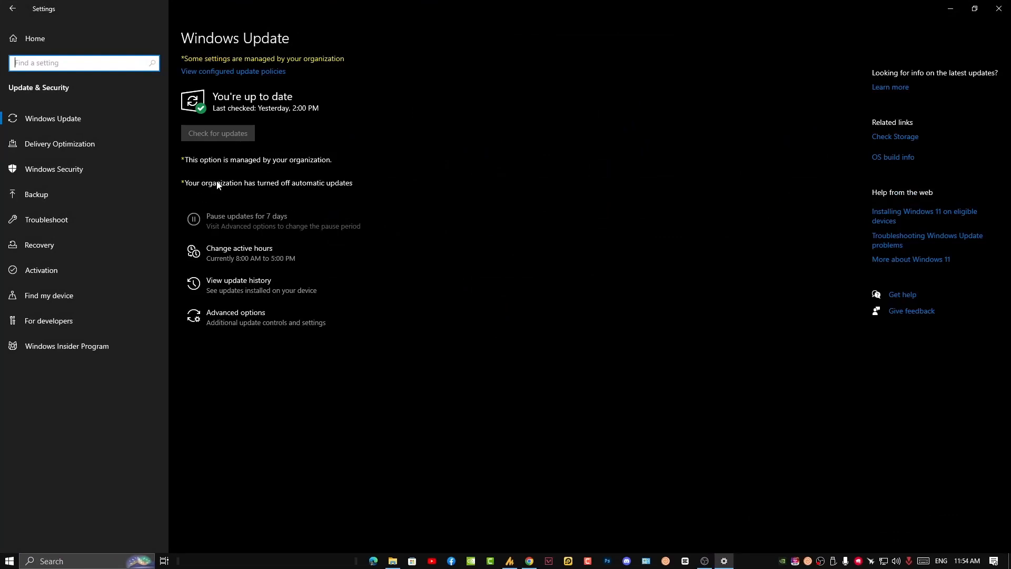
left_click(221, 134)
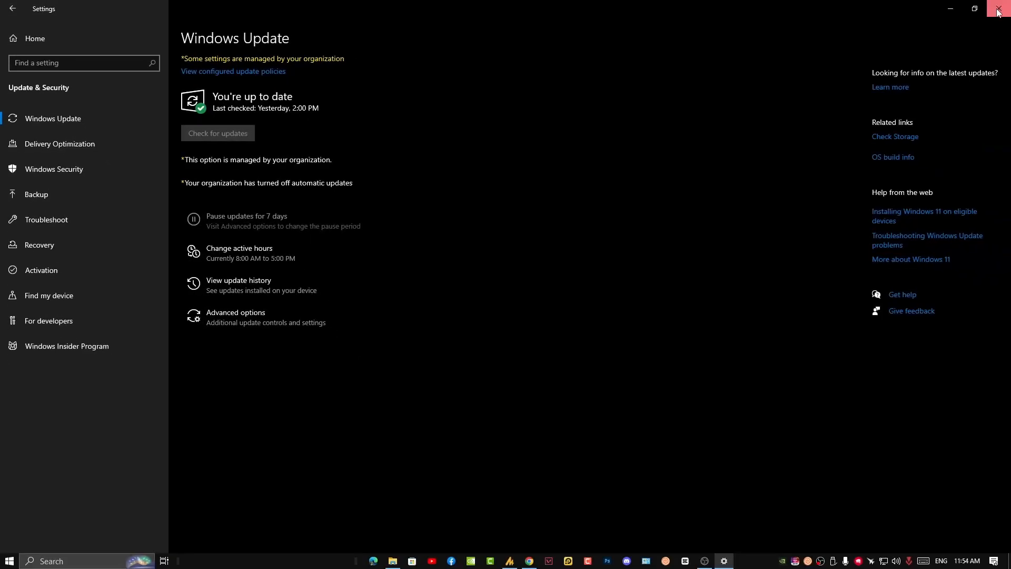
left_click(998, 11)
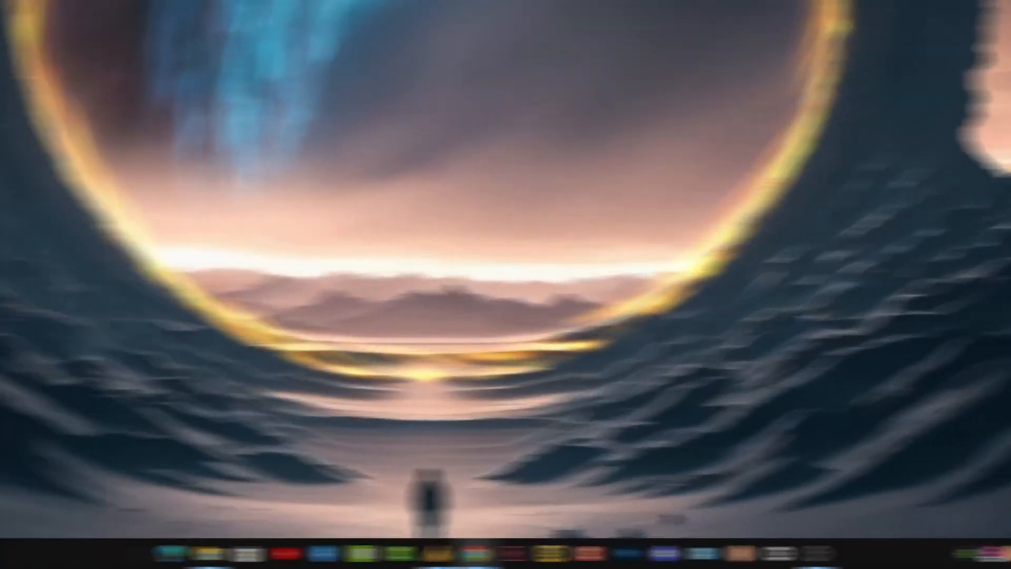
Search Windows for "windows def", open Windows Security to view its overview, and close it
key("super")
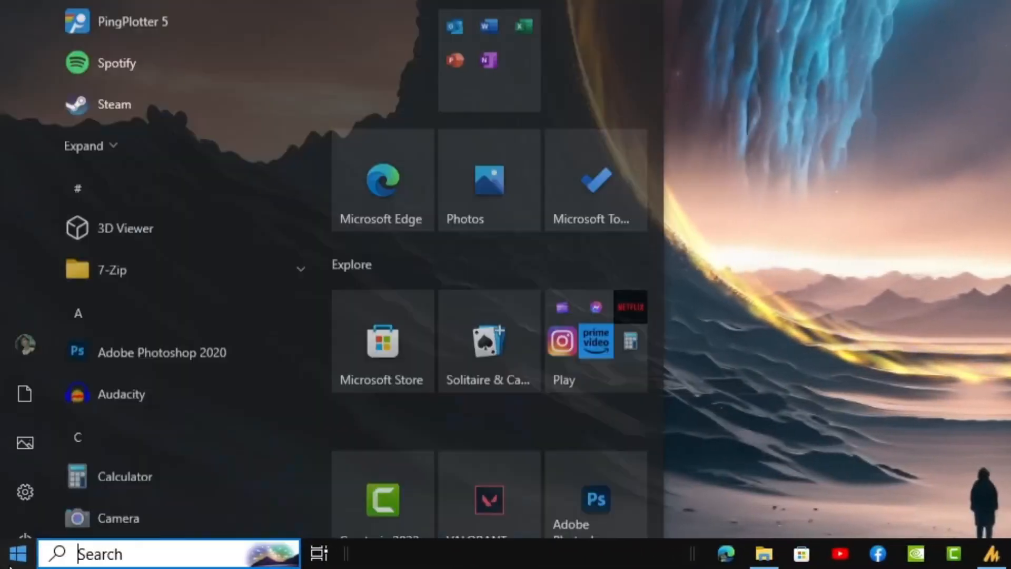
type("w")
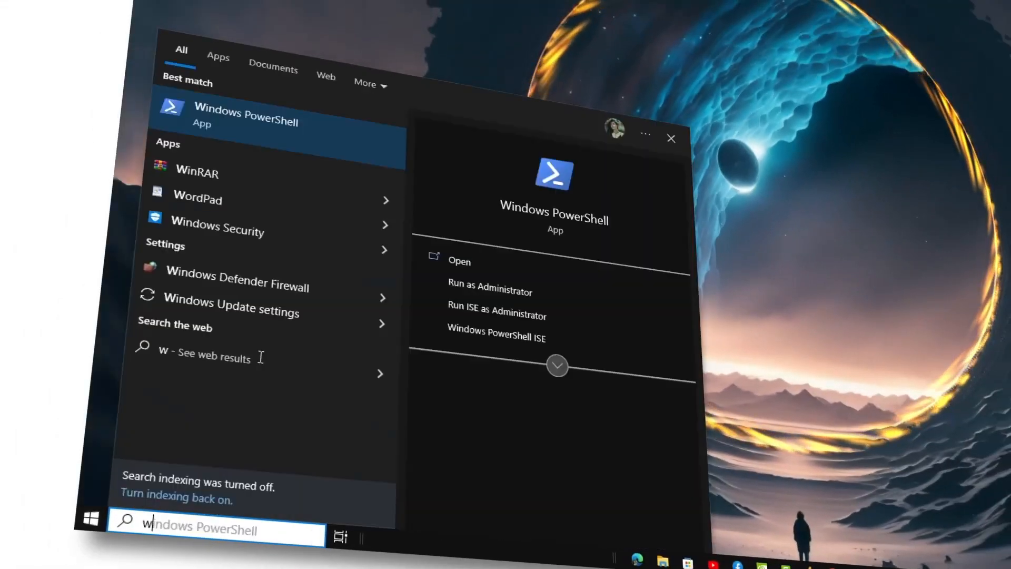
type("indows de")
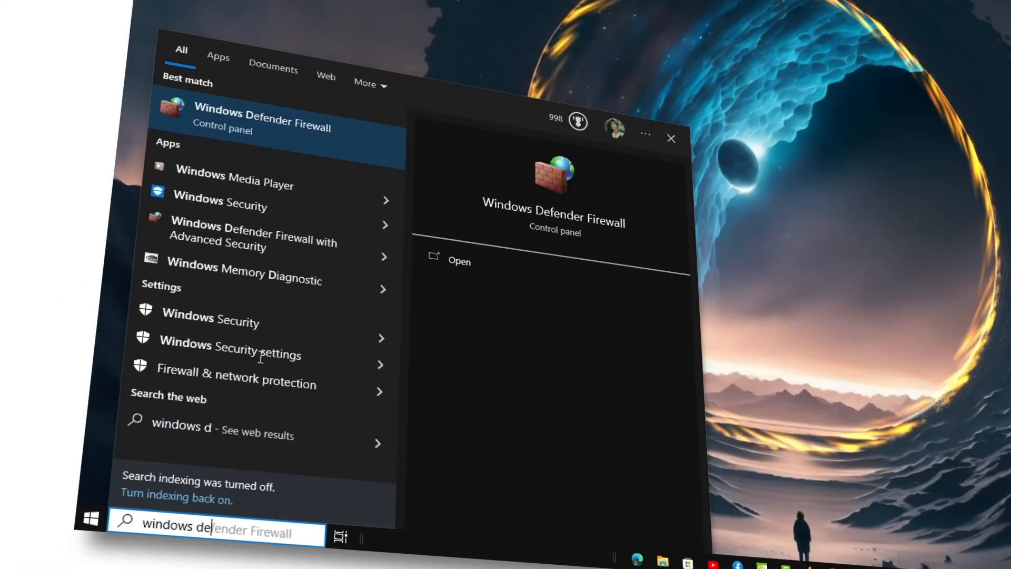
type("f")
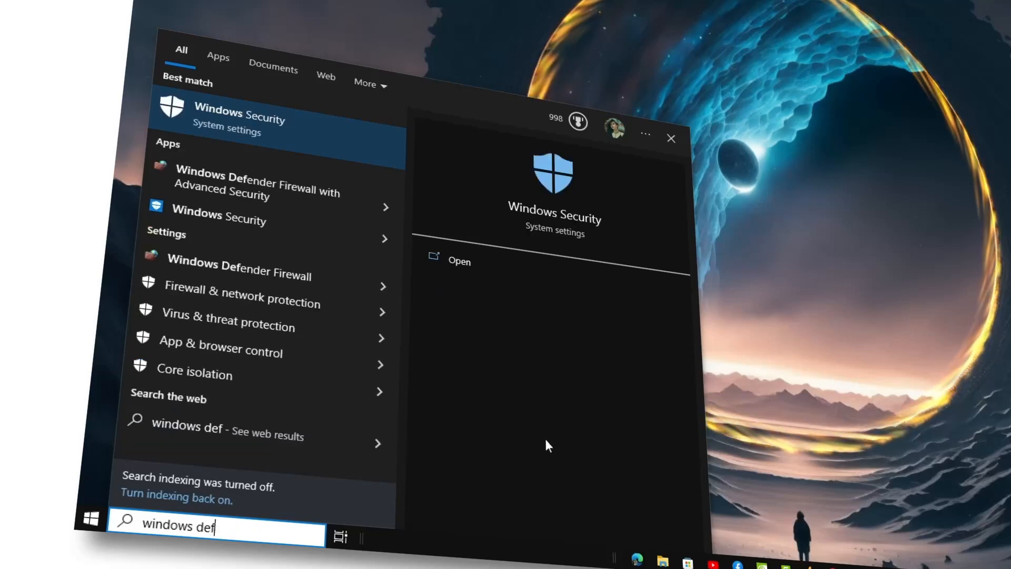
left_click(337, 158)
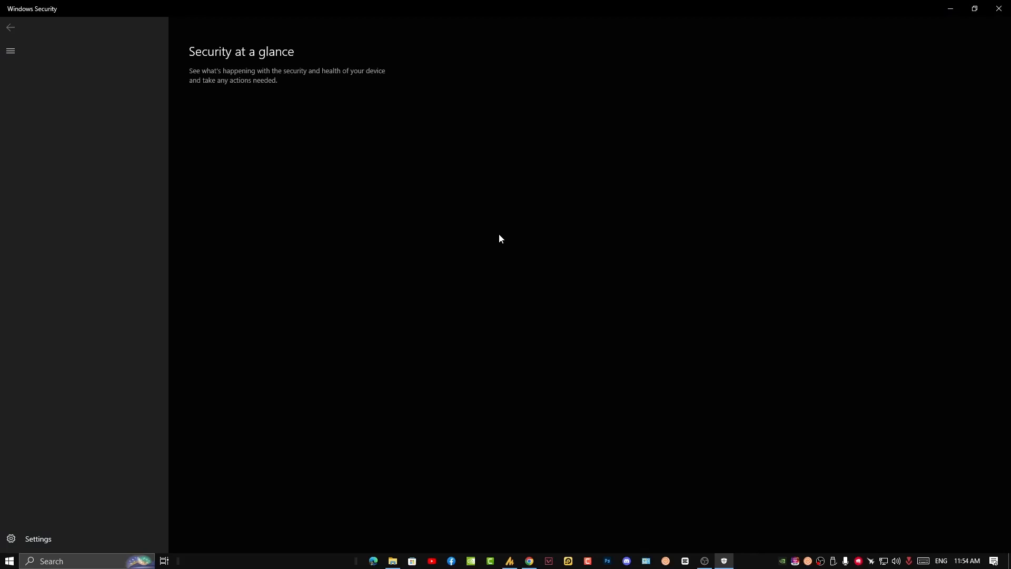
left_click(998, 9)
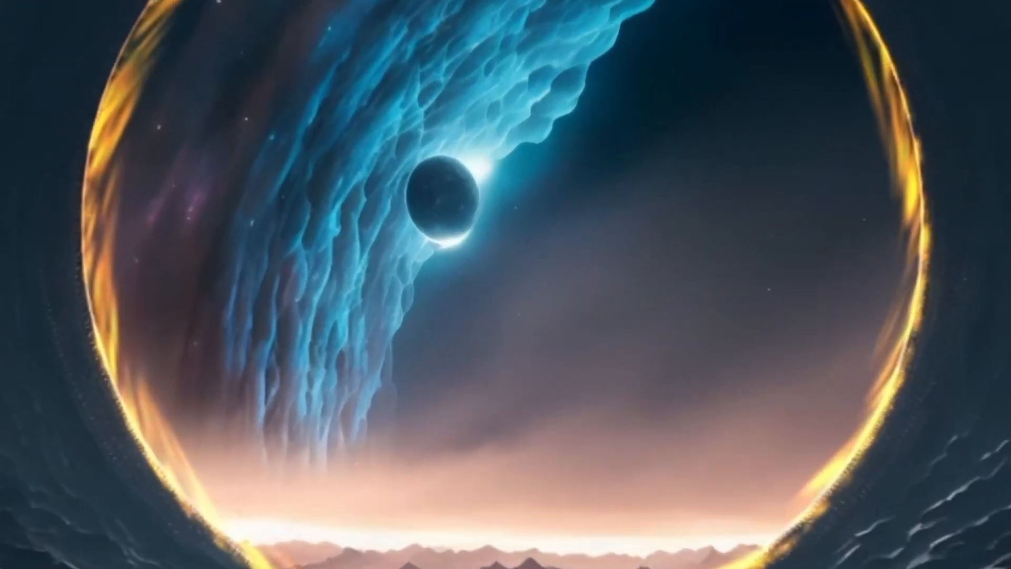
Open Command Prompt as administrator and maximize its window
key("super")
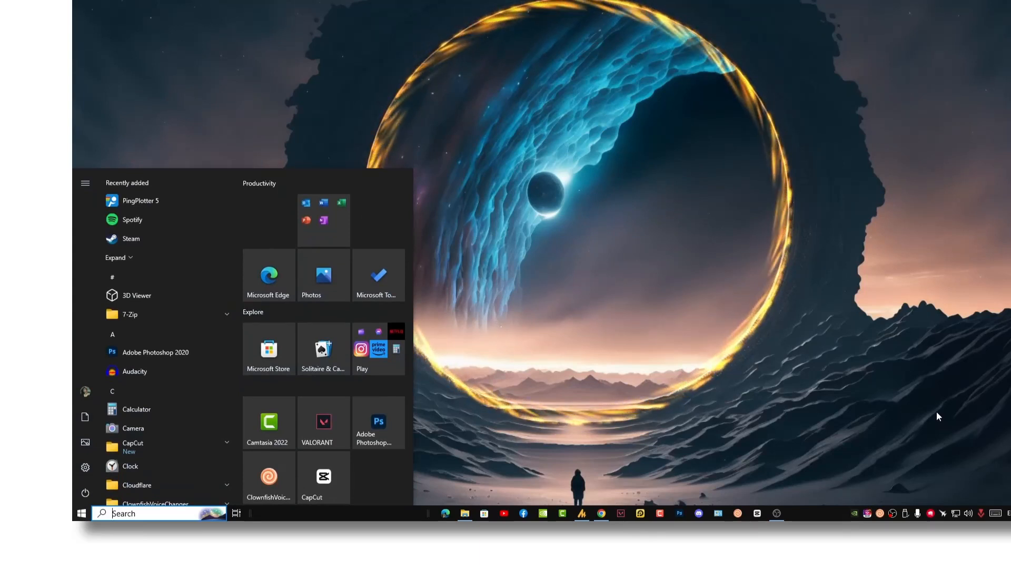
type("c,d")
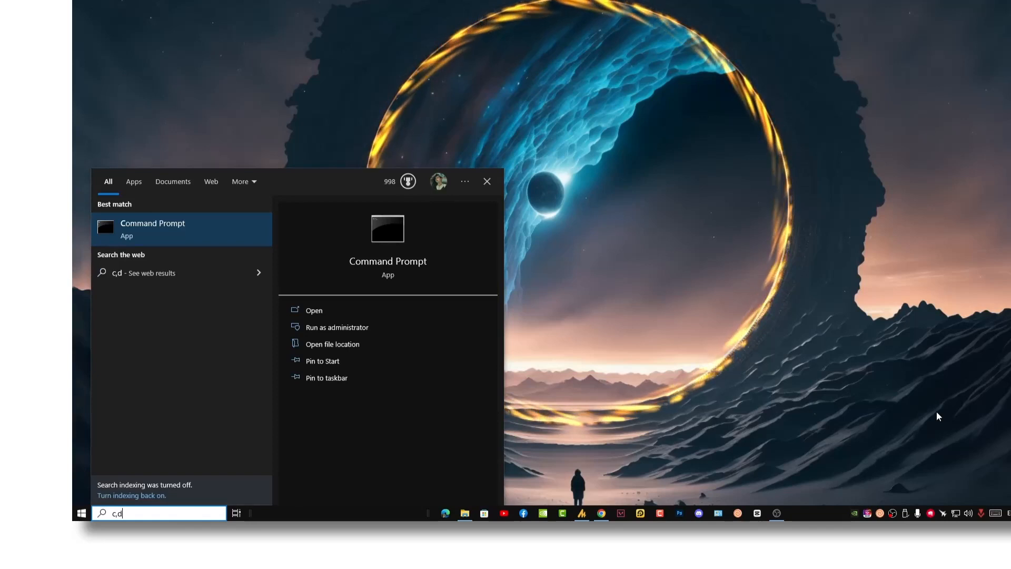
key("shift+F10")
key("Return")
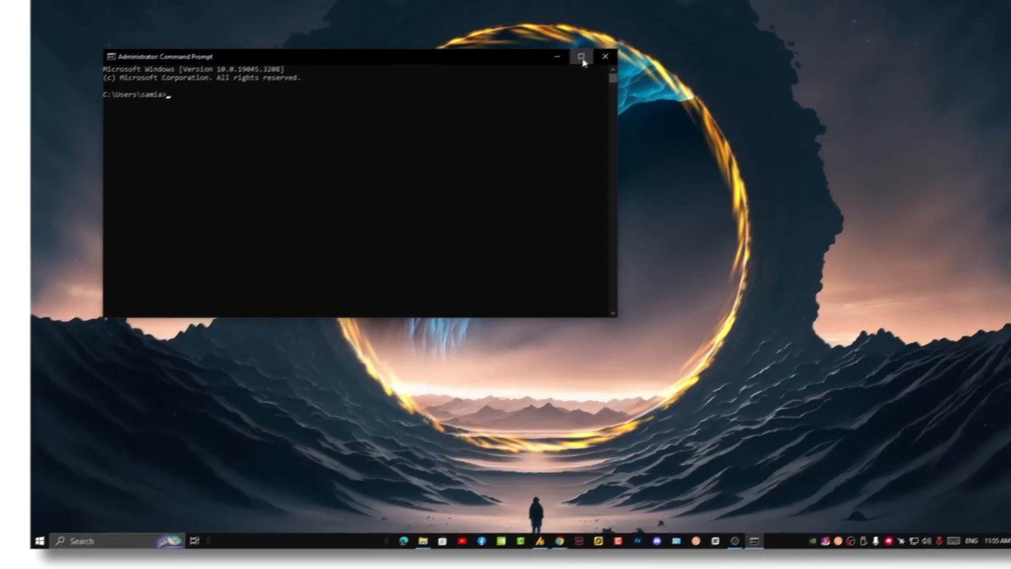
left_click(622, 29)
left_click(443, 67)
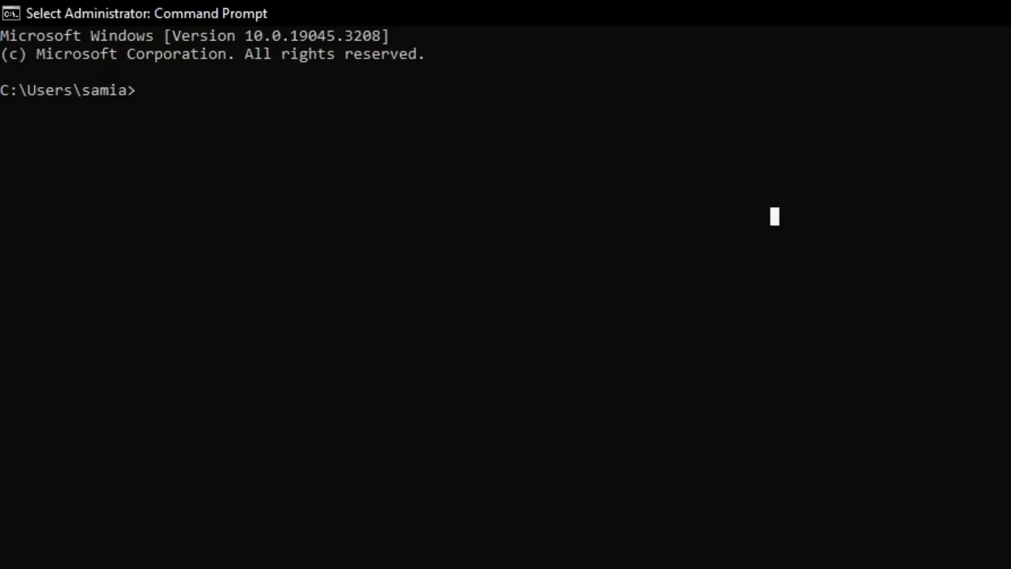
Run net stop "windows search" to stop the Windows Search service, and close Command Prompt
type("net stop \"windows search")
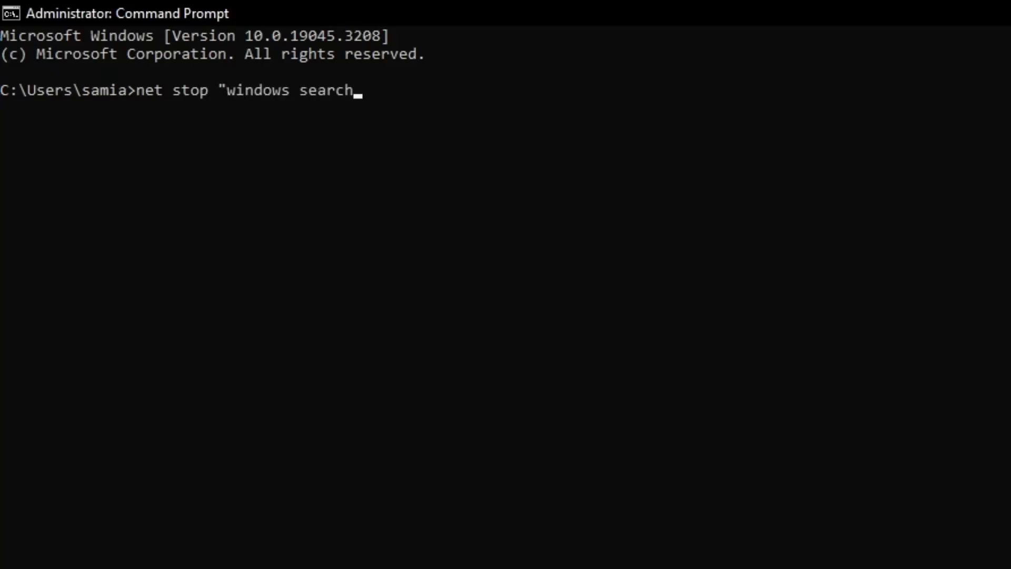
key("Return")
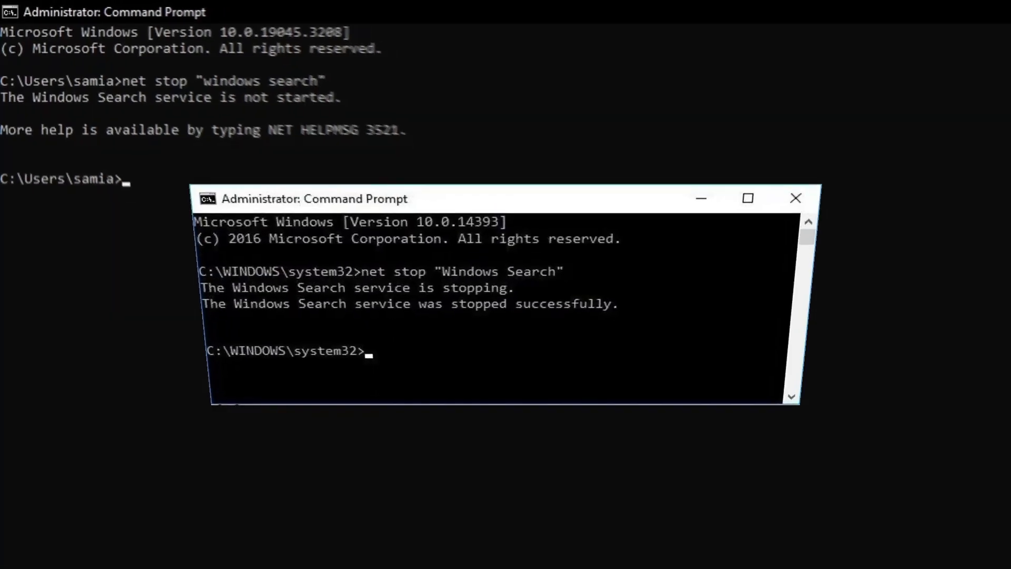
left_click(998, 5)
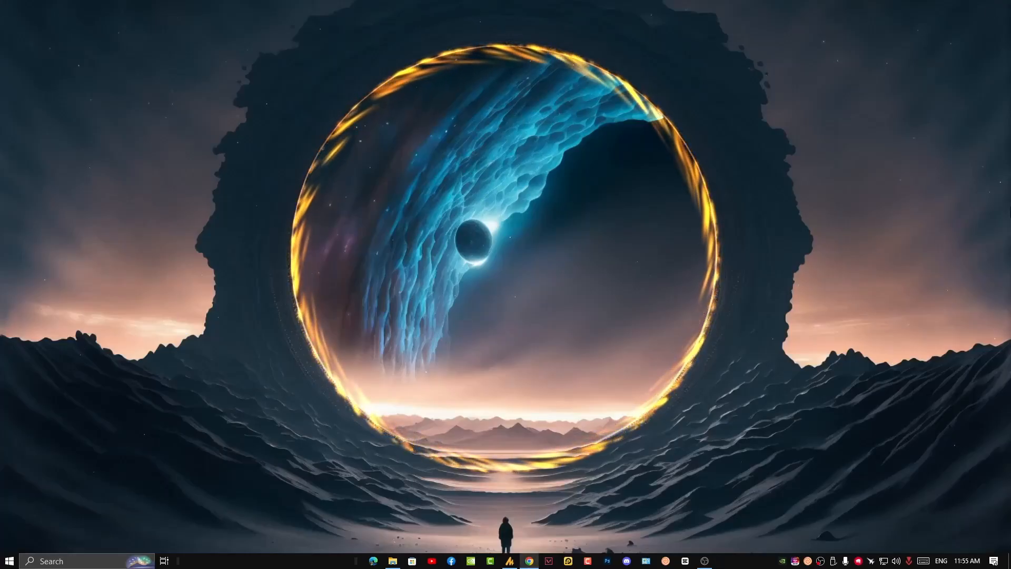
key("super+r")
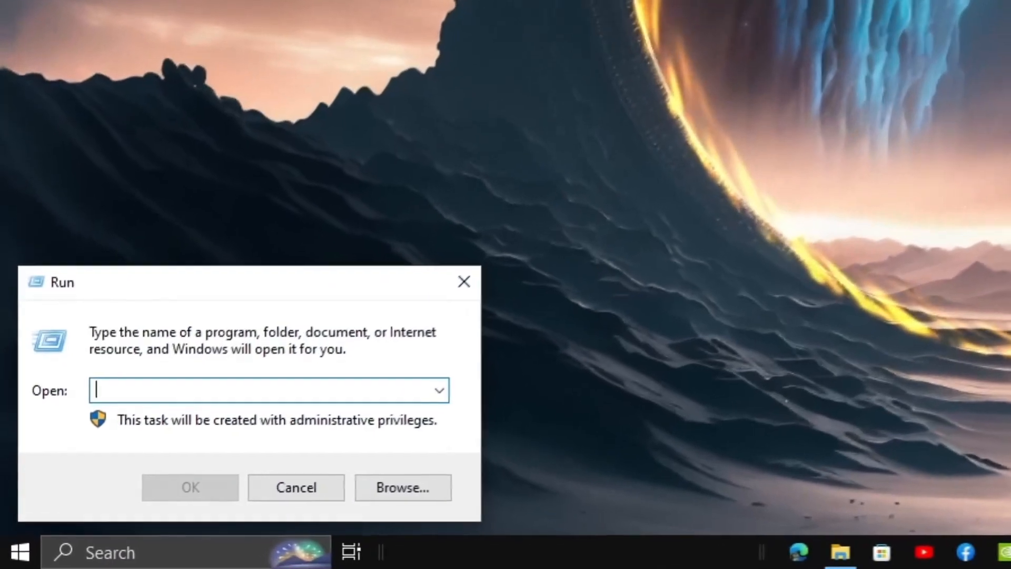
type("c,d")
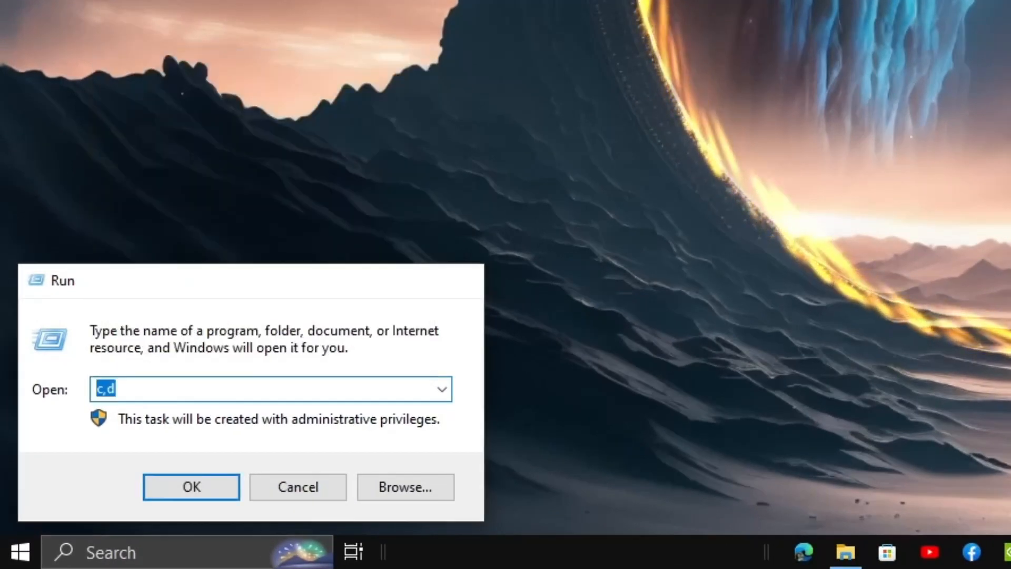
key("Escape")
Launch cmd from the Run dialog, execute "net stop sysmain" to stop the SysMain service, and close the window
key("super+r")
type("cmd")
key("Return")
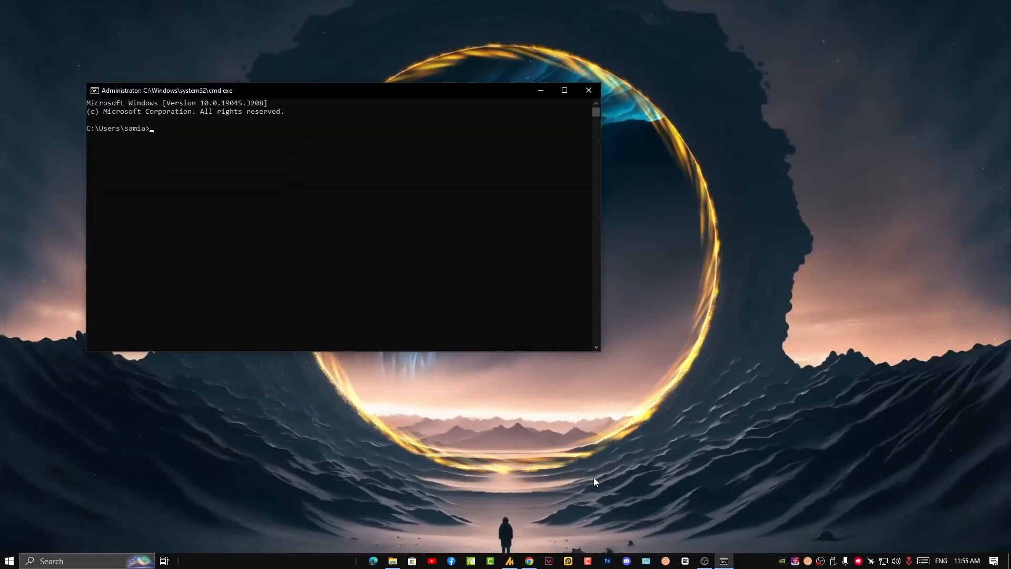
type("net stop sysmain")
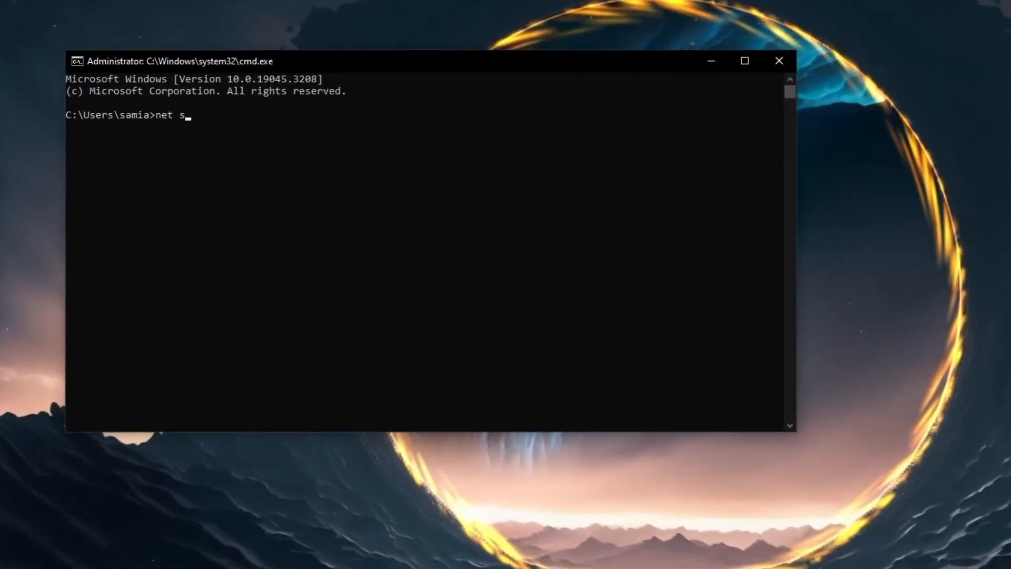
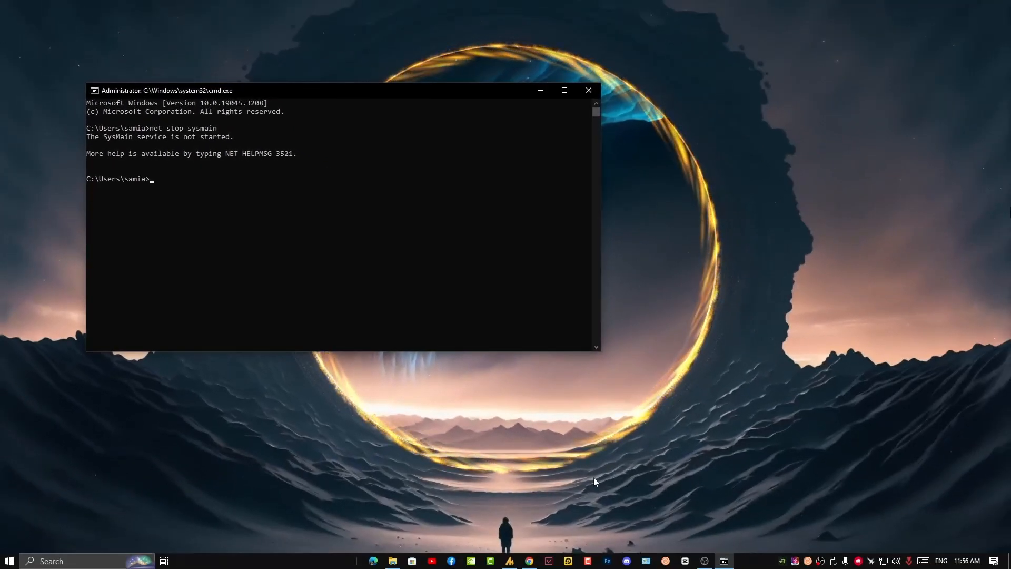
left_click(592, 89)
Open the Services console and select the SysMain service in the list
key("super")
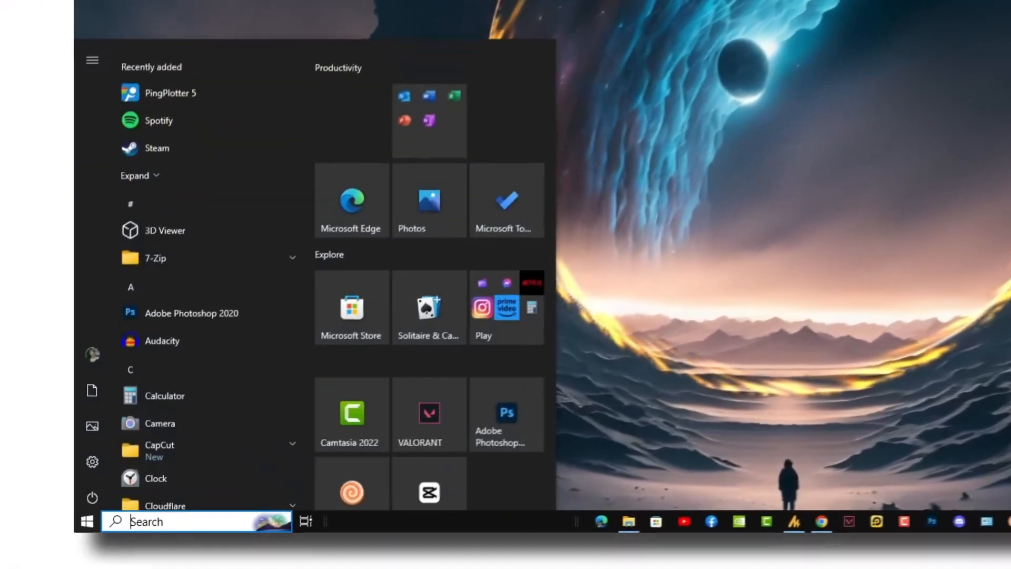
type("serv")
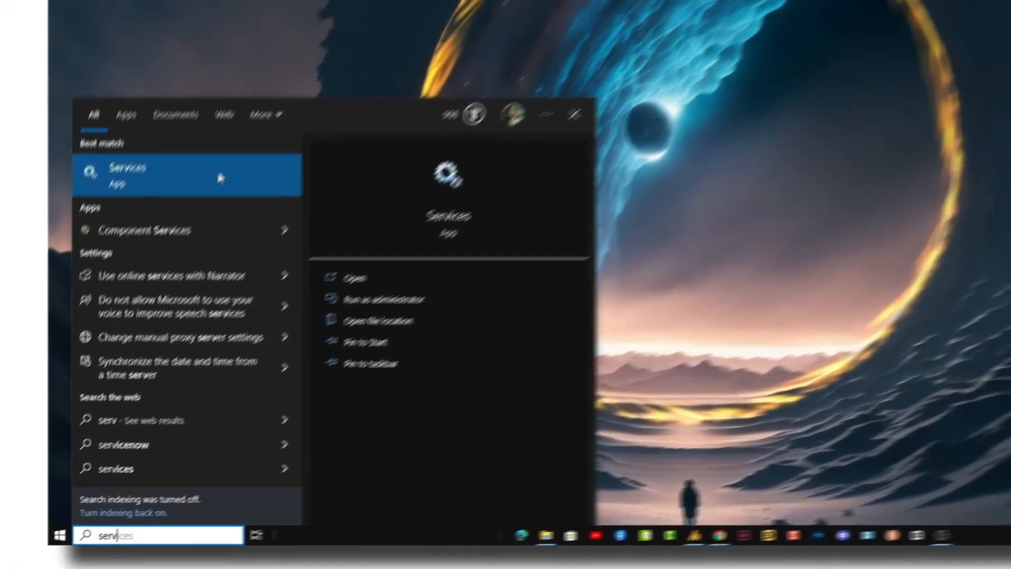
left_click(295, 116)
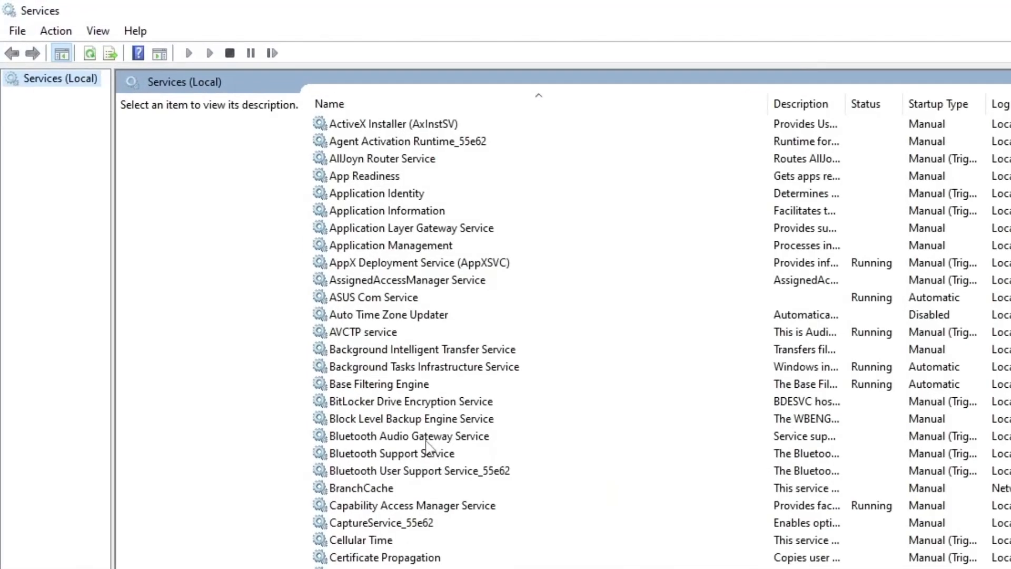
key("s")
key("s")
key("s")
key("s")
key("s")
key("s")
key("s")
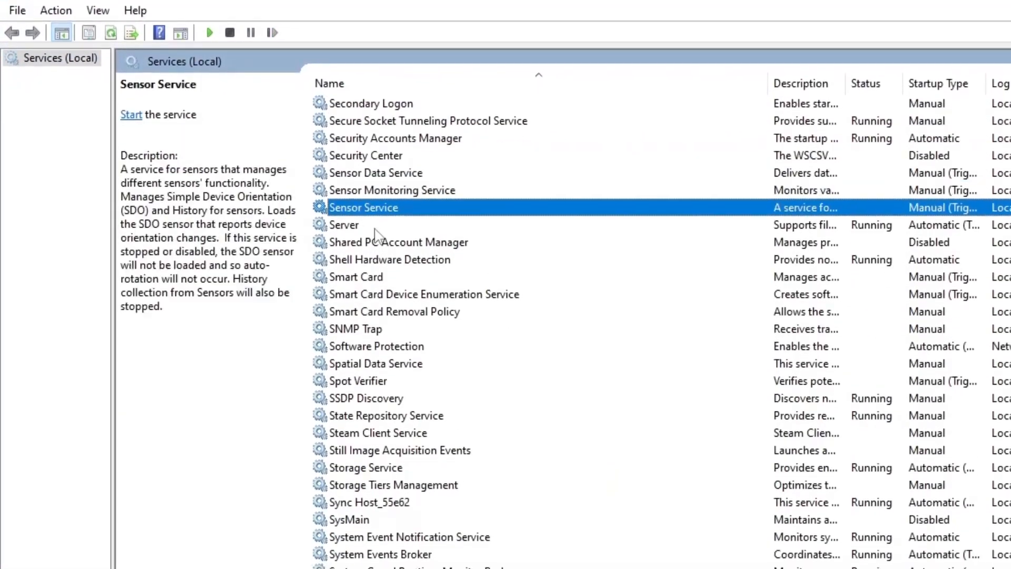
key("s")
key("s")
key("s")
key("s")
key("s")
key("s")
key("s")
key("s")
key("s")
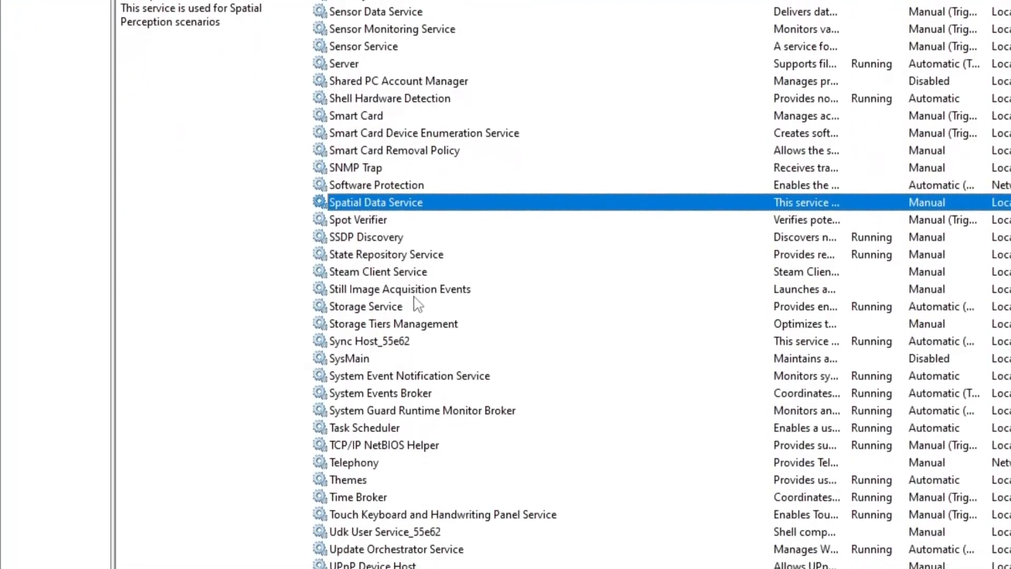
key("s")
key("s")
key("s")
key("s")
key("s")
key("s")
key("s")
key("s")
key("s")
left_click_drag(372, 274, 356, 244)
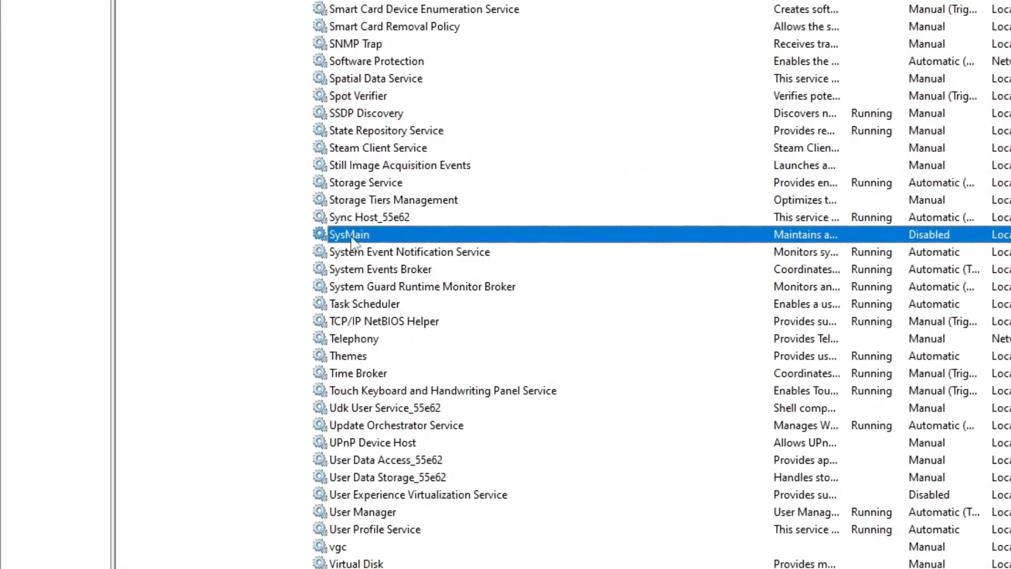
Set the SysMain service's startup type to Disabled in its properties, and close the Services console
right_click(351, 239)
left_click(408, 406)
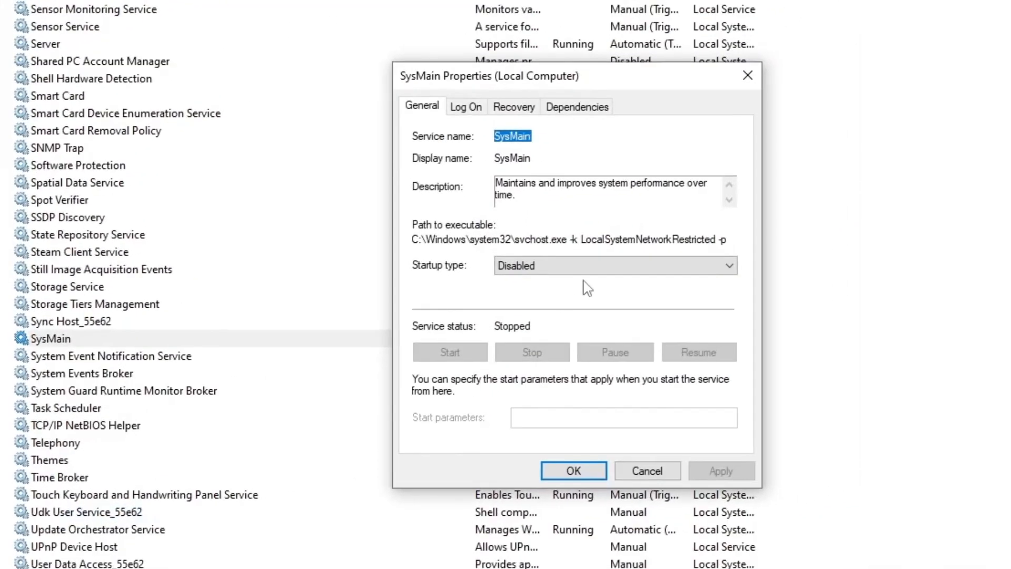
left_click(623, 251)
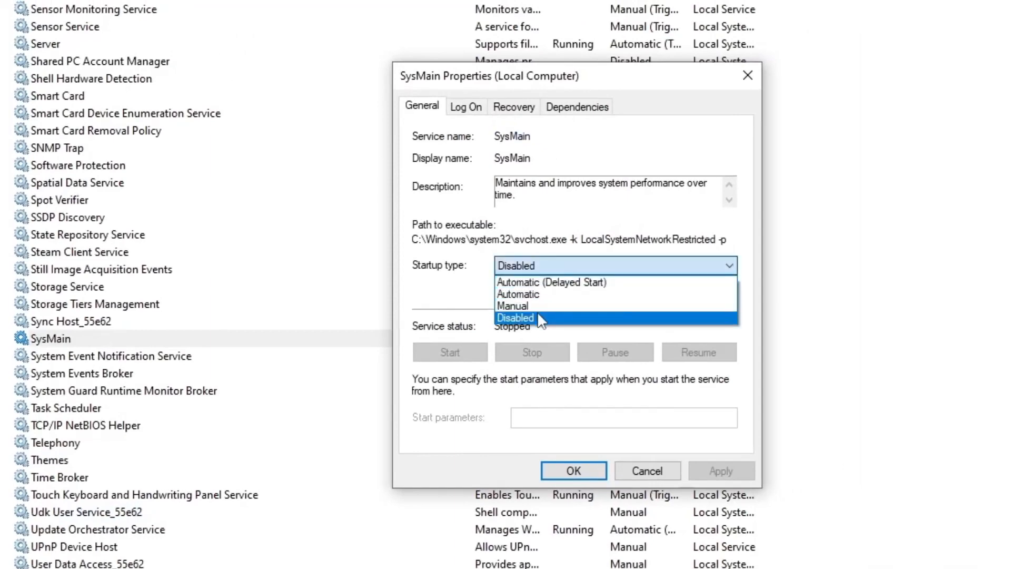
left_click(577, 304)
left_click(721, 470)
left_click(573, 470)
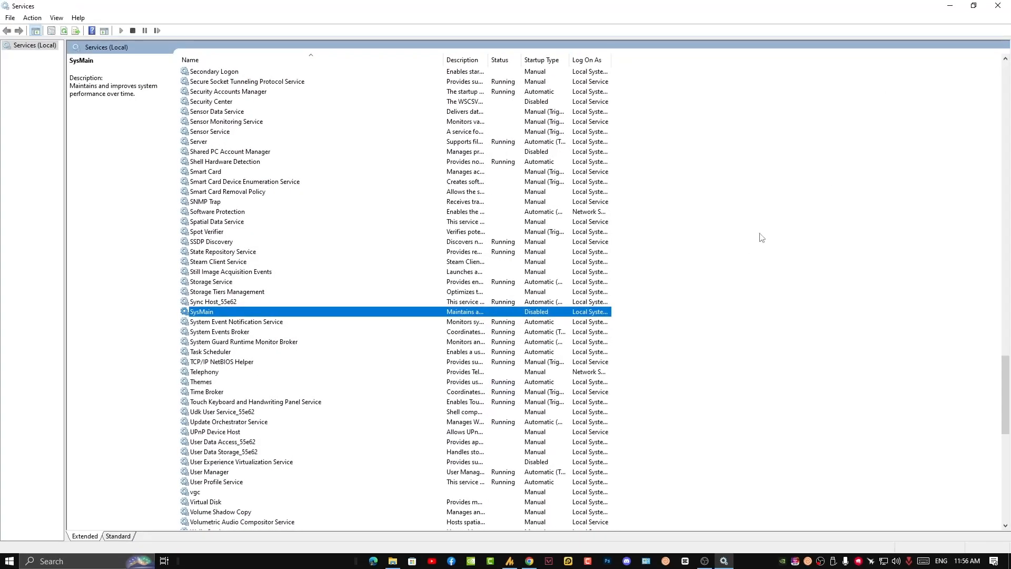
left_click(221, 303)
left_click(216, 321)
left_click(214, 313)
left_click(997, 10)
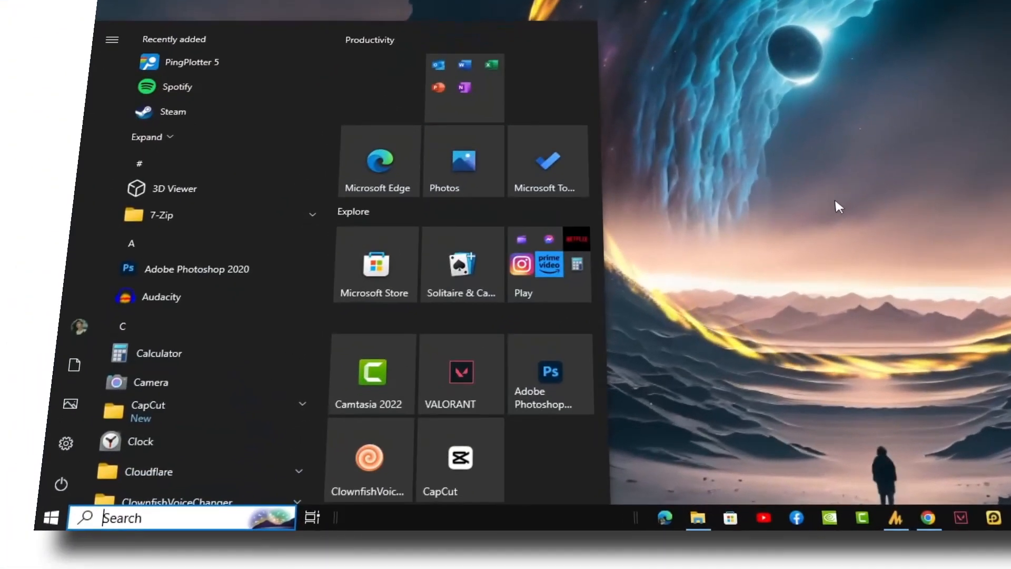
Open the Power & sleep settings from a Windows search and go to the additional power settings
type("energ")
key("BackSpace")
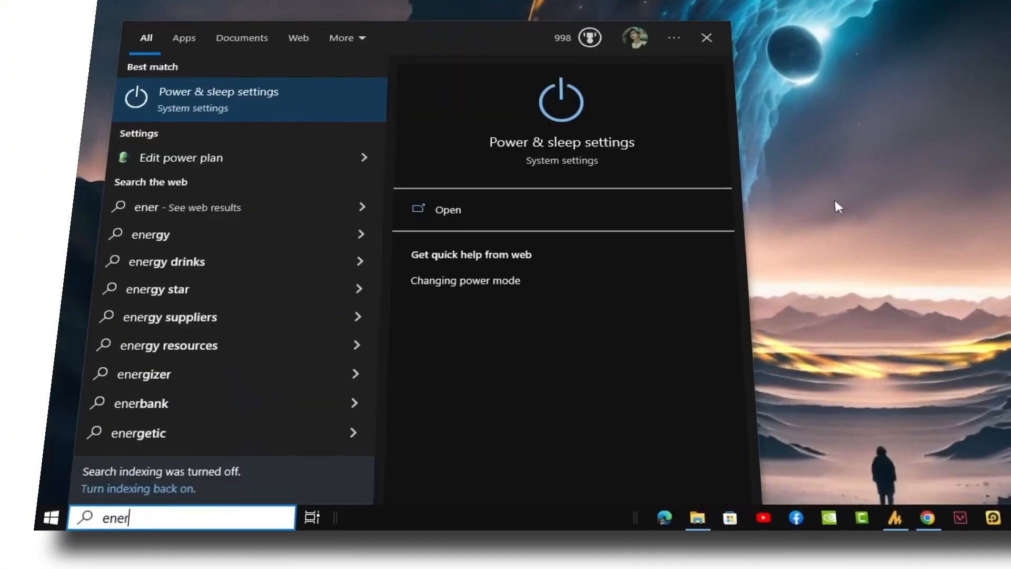
key("Return")
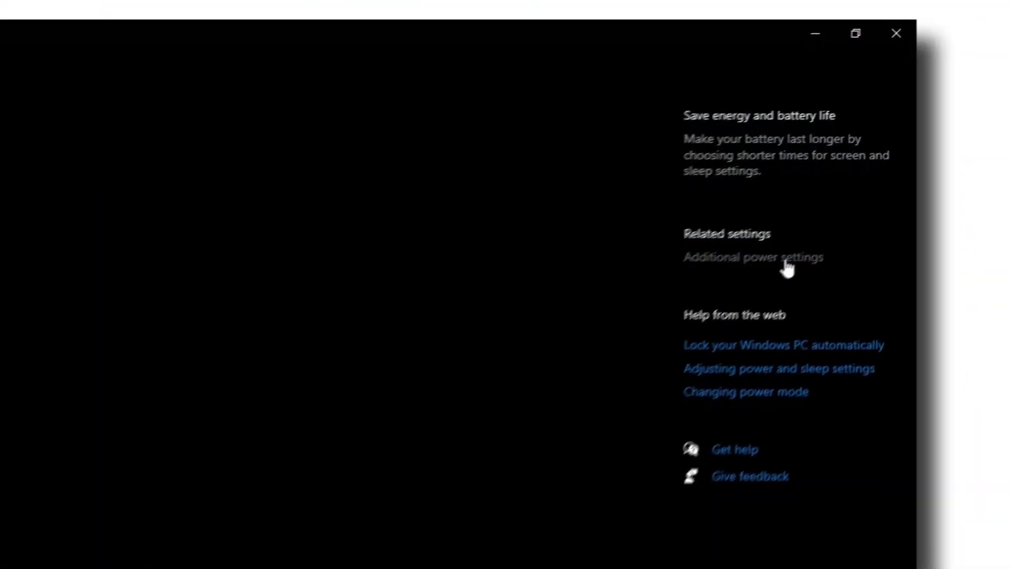
left_click(786, 262)
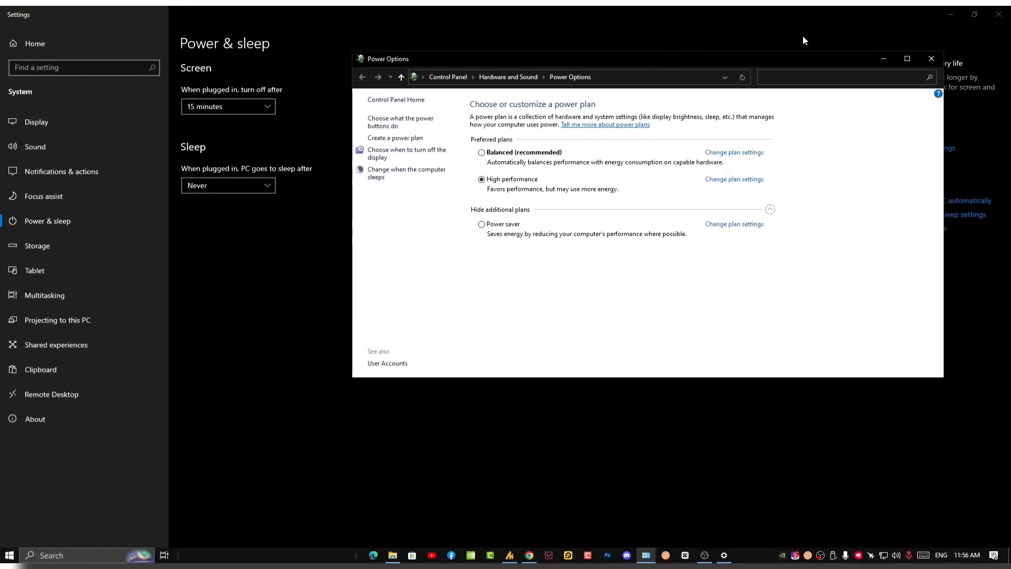
Close the Settings window and open the advanced power settings of the High performance plan
left_click(999, 14)
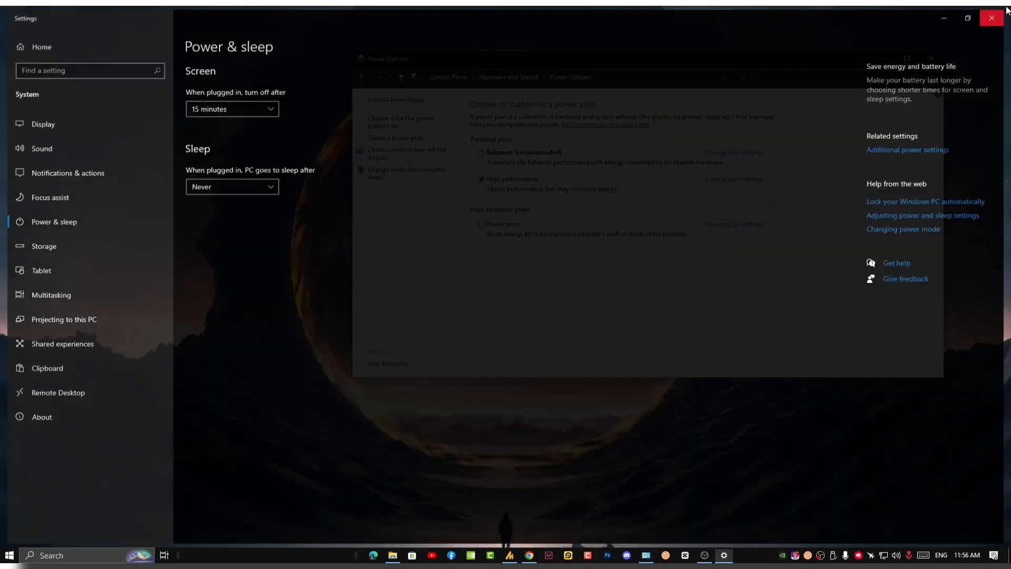
double_click(586, 57)
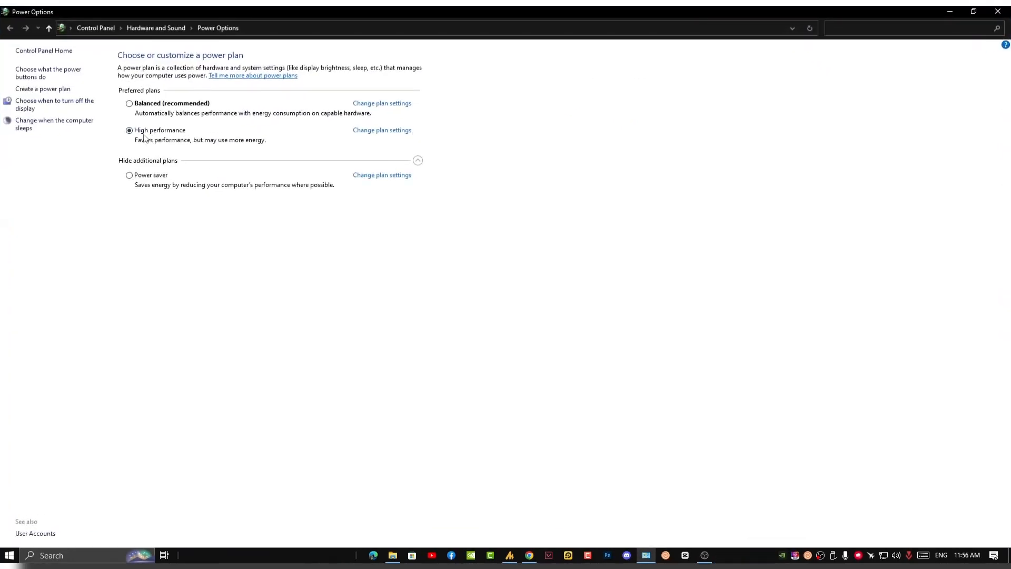
left_click(388, 135)
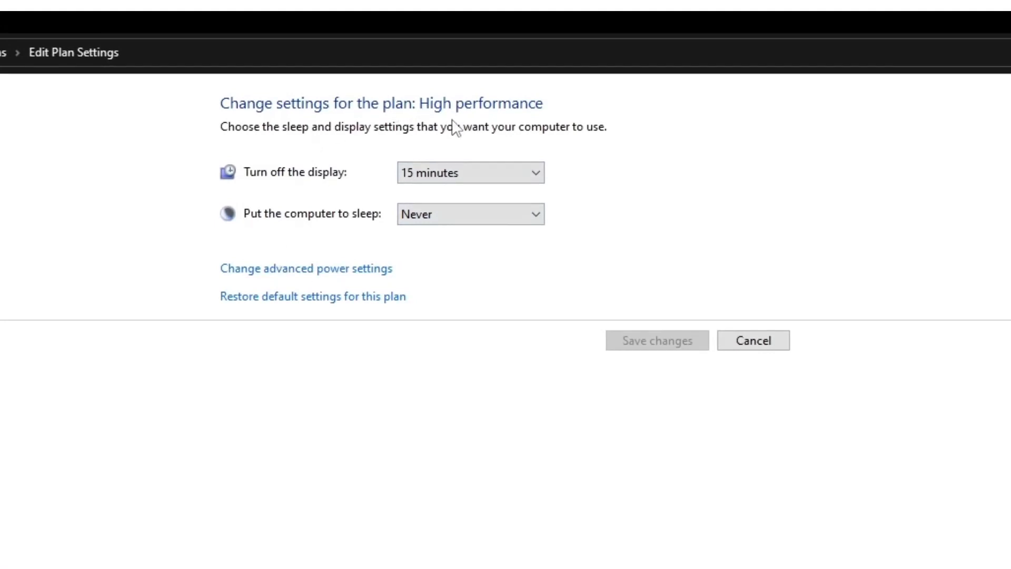
left_click(292, 269)
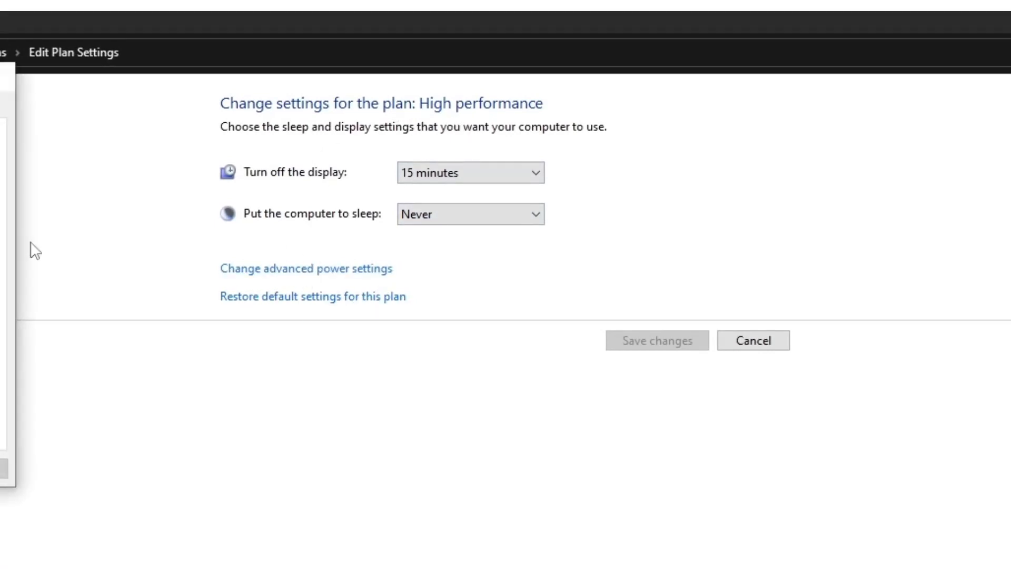
left_click_drag(8, 73, 284, 216)
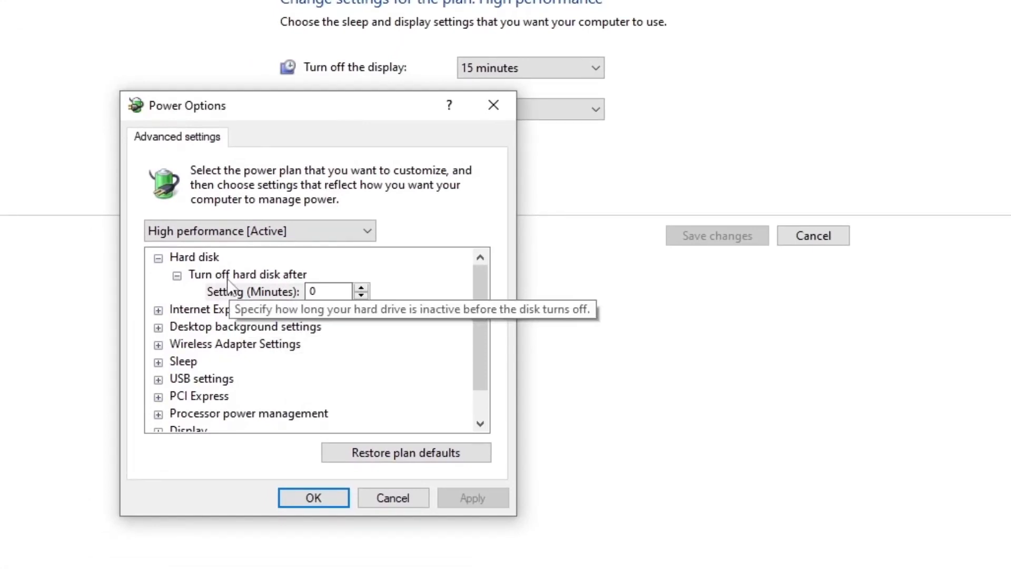
Expand the Processor power management group in the advanced settings of the High performance plan
left_click(213, 309)
scroll(252, 371, "down", 1)
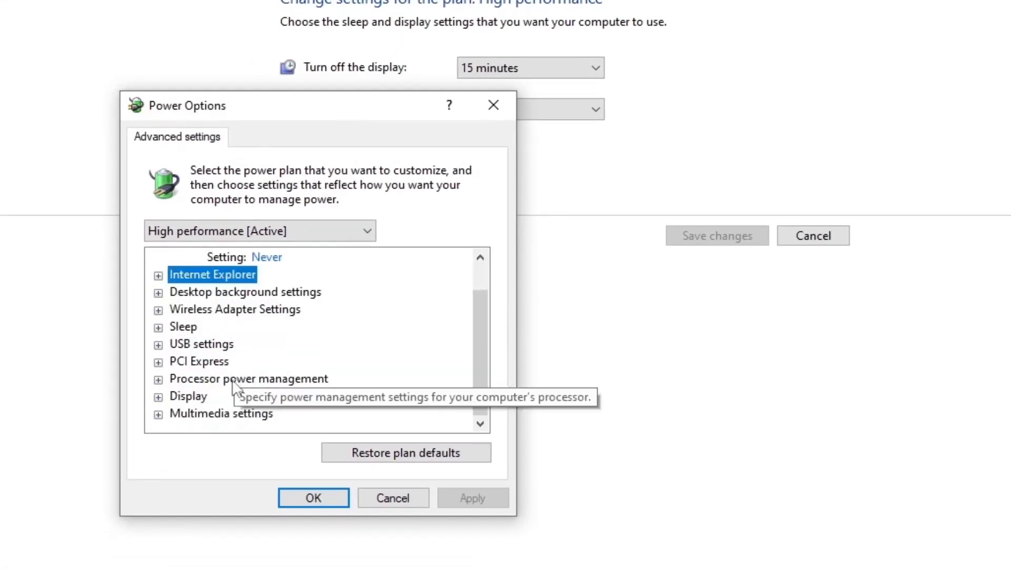
left_click(253, 379)
left_click(158, 380)
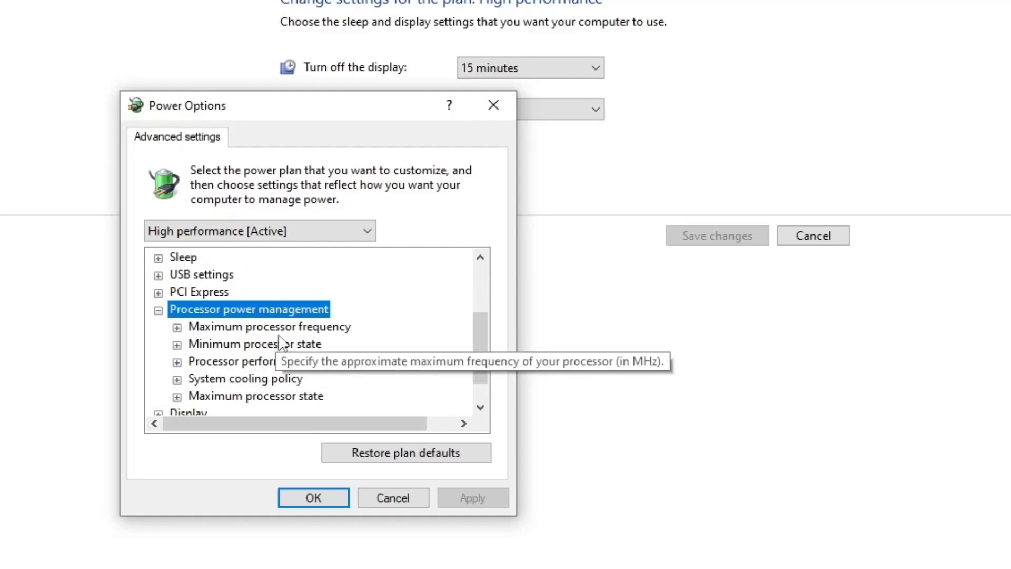
scroll(293, 345, "down", 1)
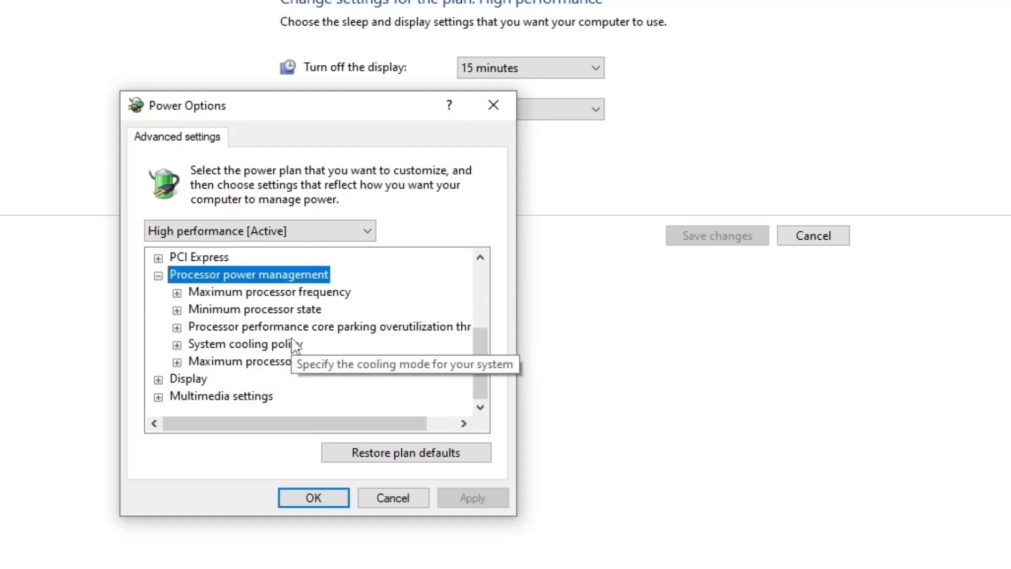
Examine the processor frequency, minimum and maximum state, core parking and cooling policy settings, and close Power Options without changes
left_click(177, 293)
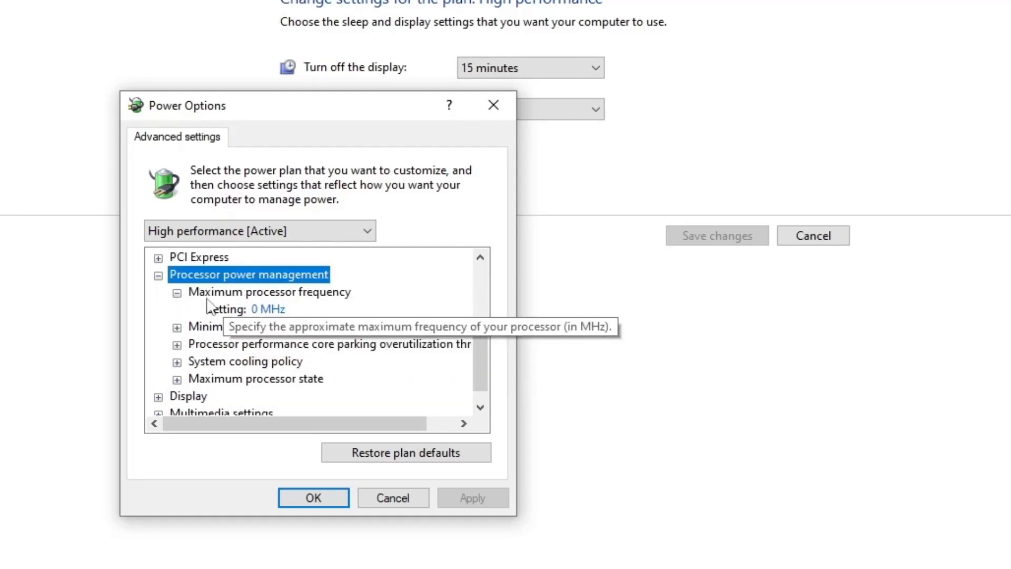
left_click(177, 327)
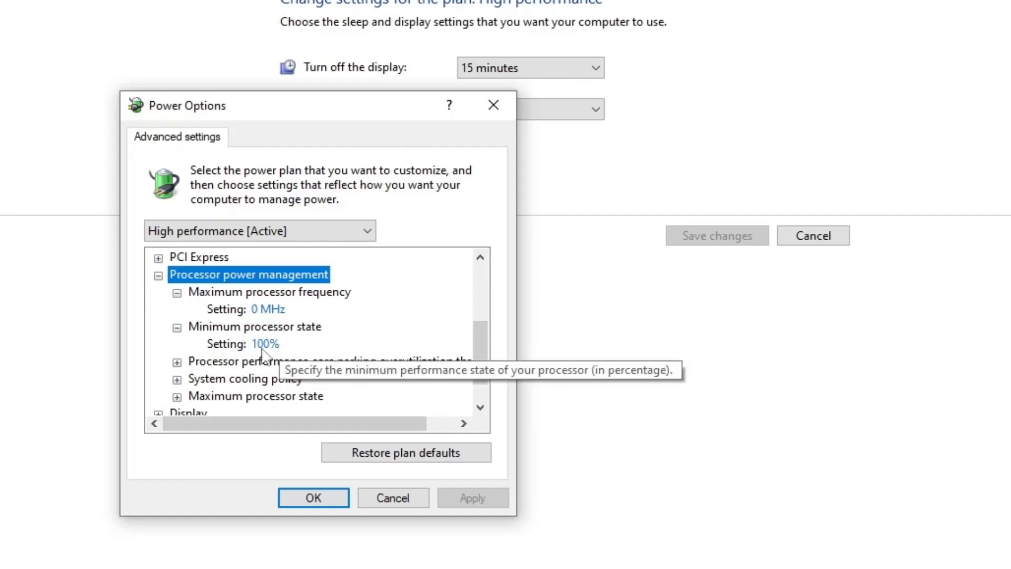
scroll(263, 354, "down", 1)
left_click(177, 327)
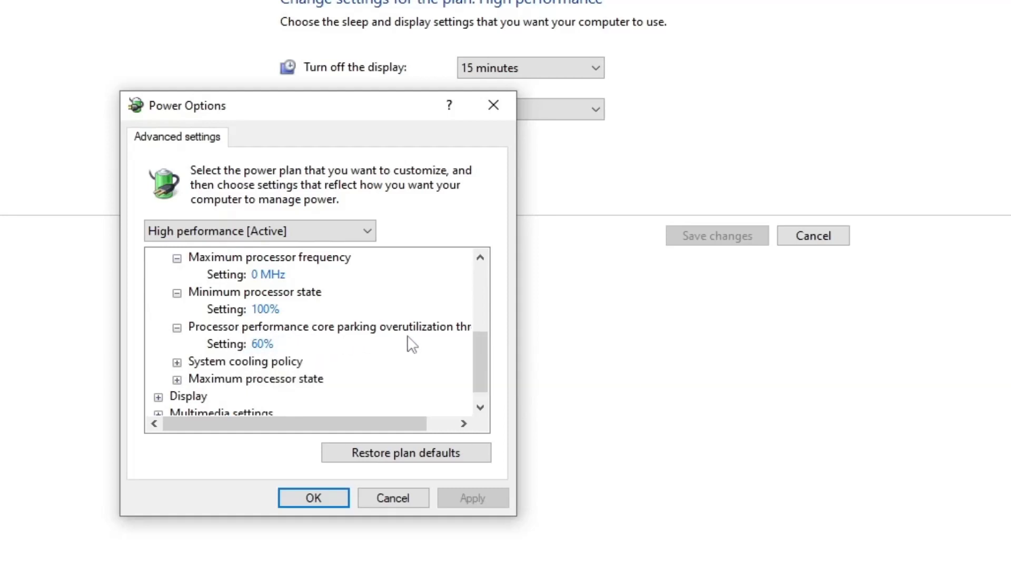
left_click_drag(324, 427, 255, 346)
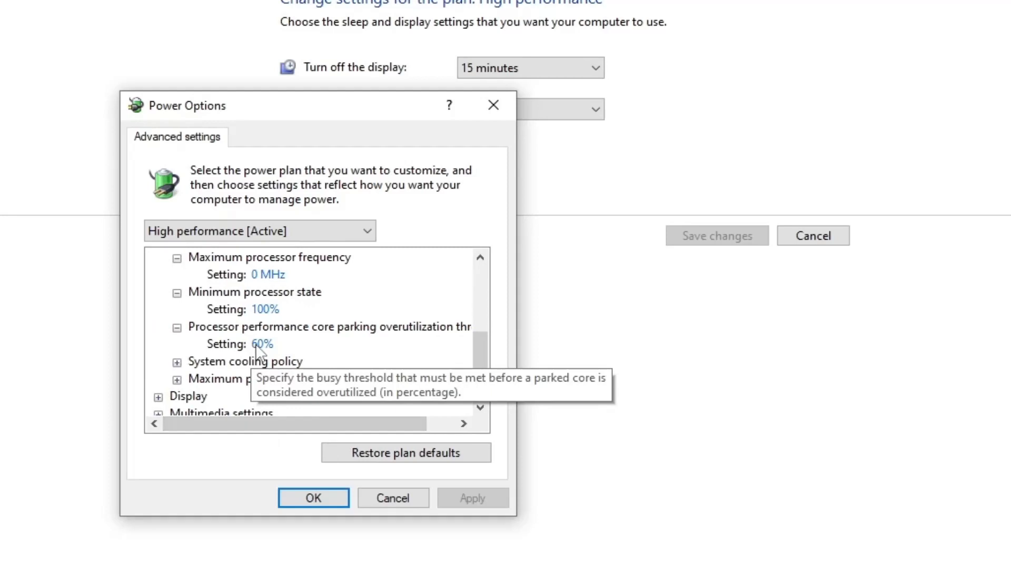
left_click(176, 362)
scroll(354, 350, "down", 1)
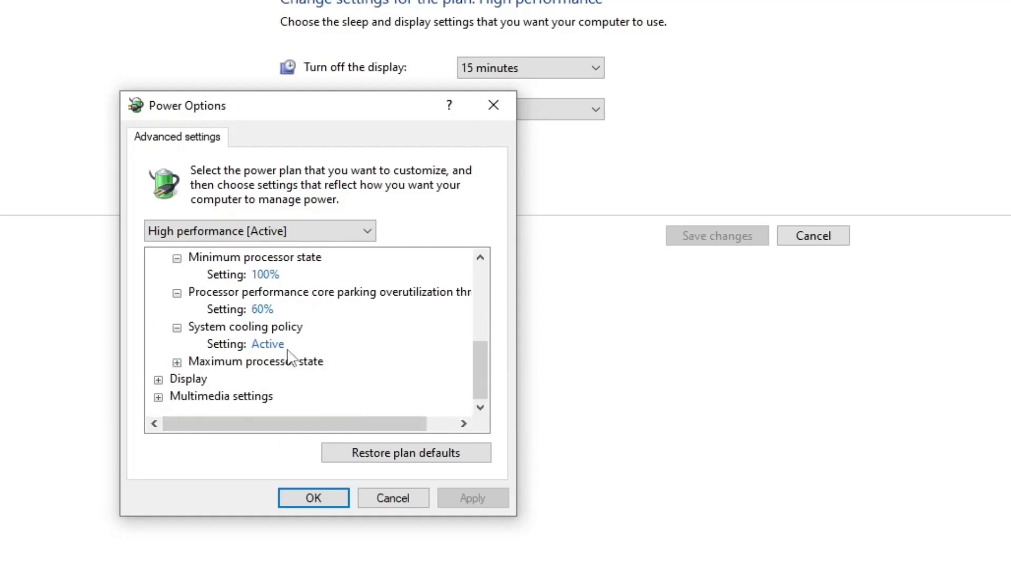
left_click(177, 362)
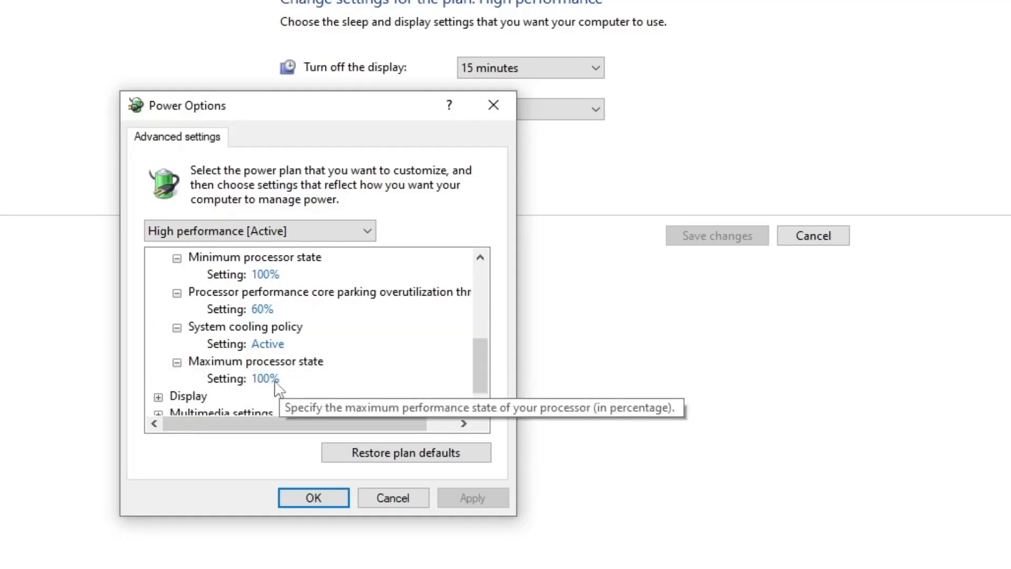
left_click(493, 104)
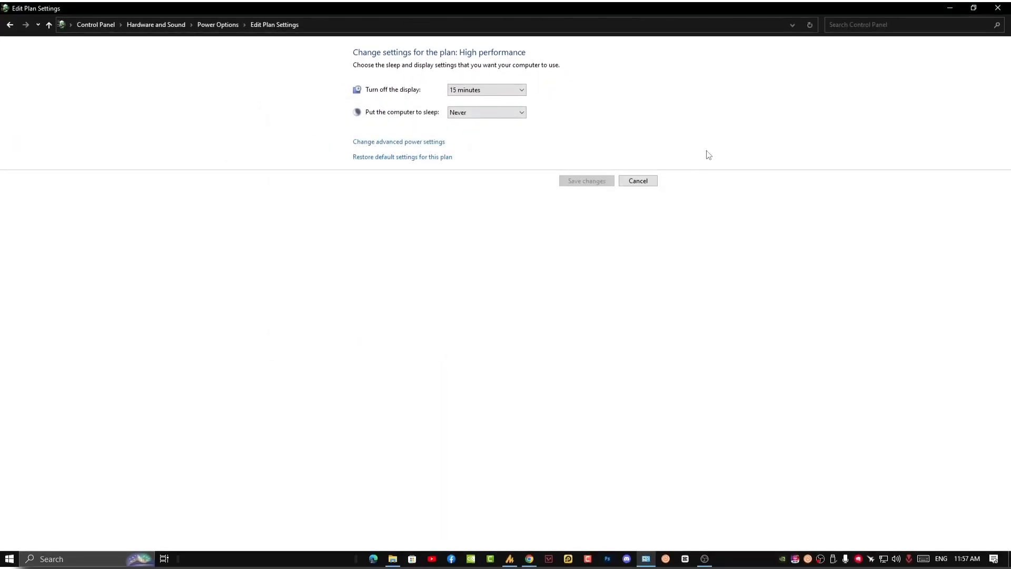
key("alt+F4")
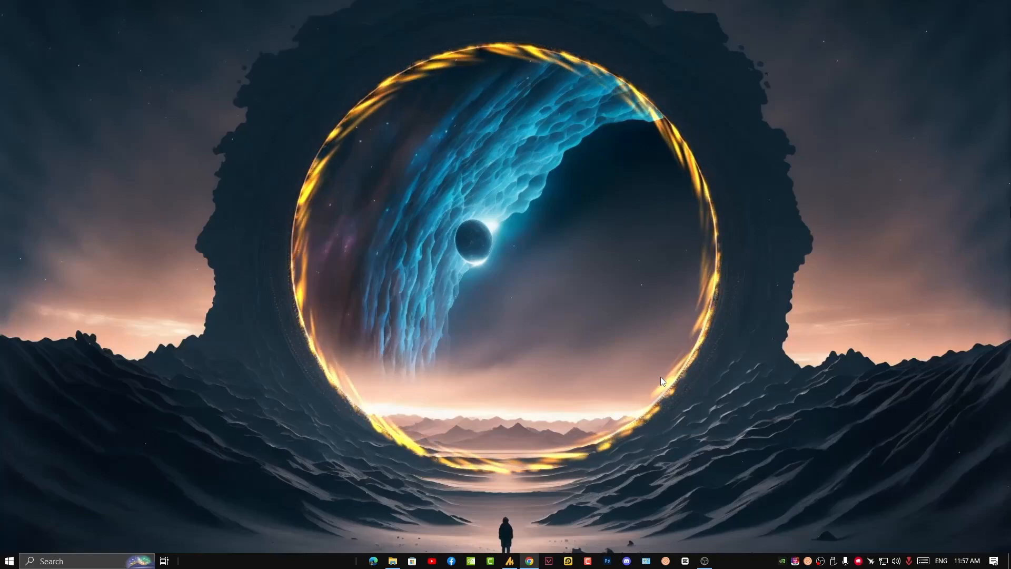
Switch to File Explorer and open the properties of This PC
left_click(9, 561)
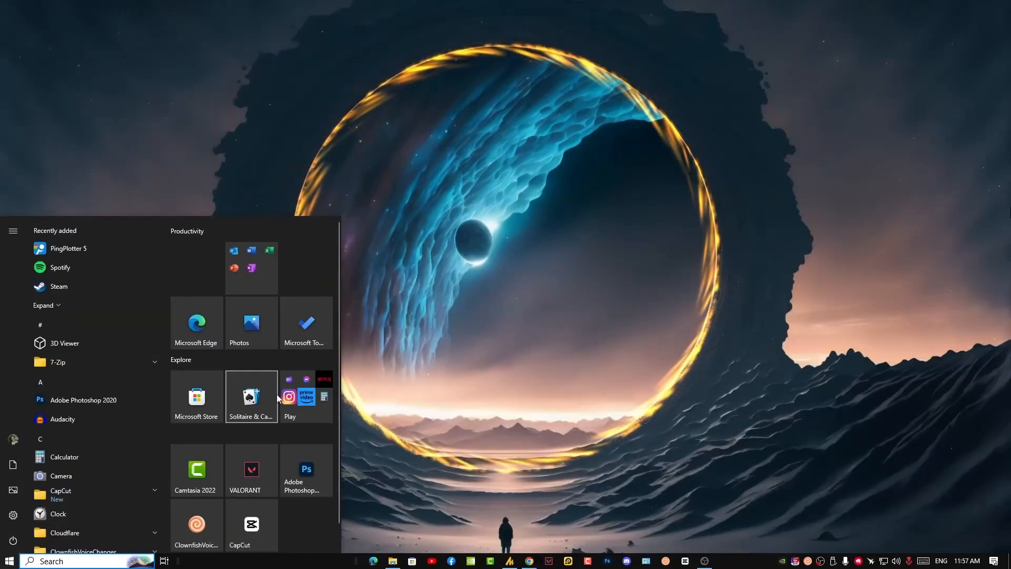
left_click(392, 561)
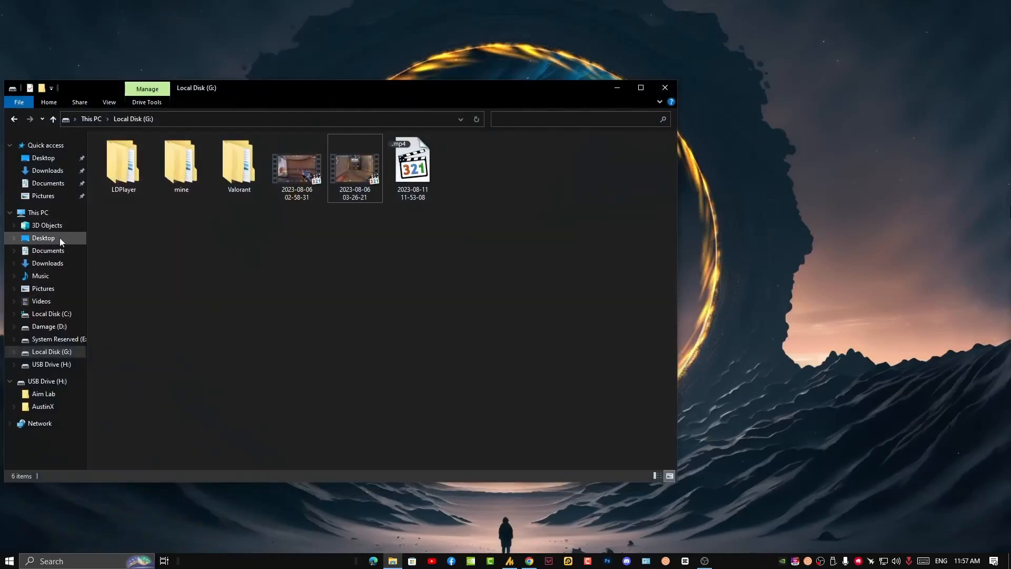
left_click(46, 213)
right_click(48, 212)
left_click(86, 350)
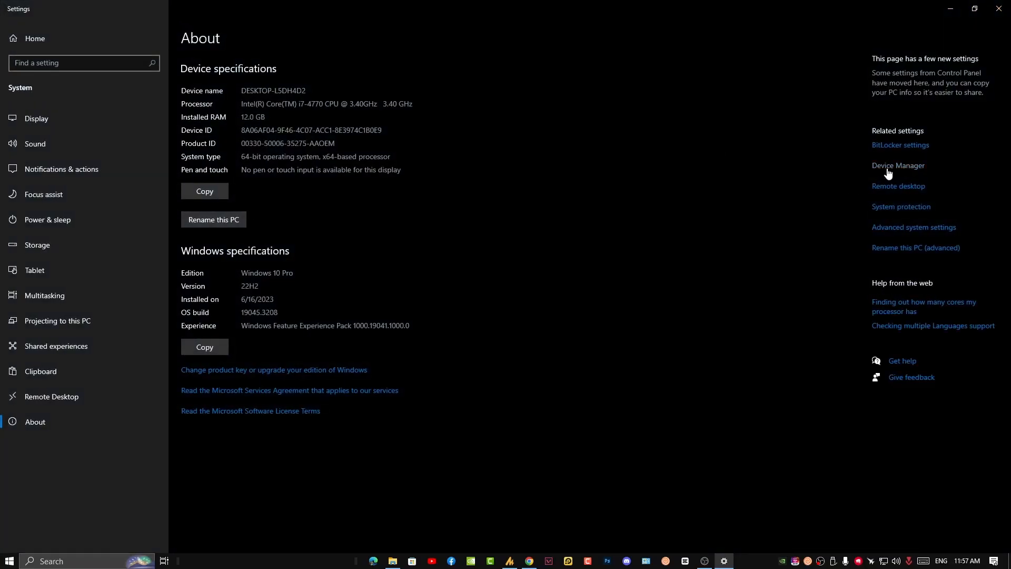
Go to the advanced system settings and open the advanced Performance Options for processor scheduling and virtual memory
left_click(882, 230)
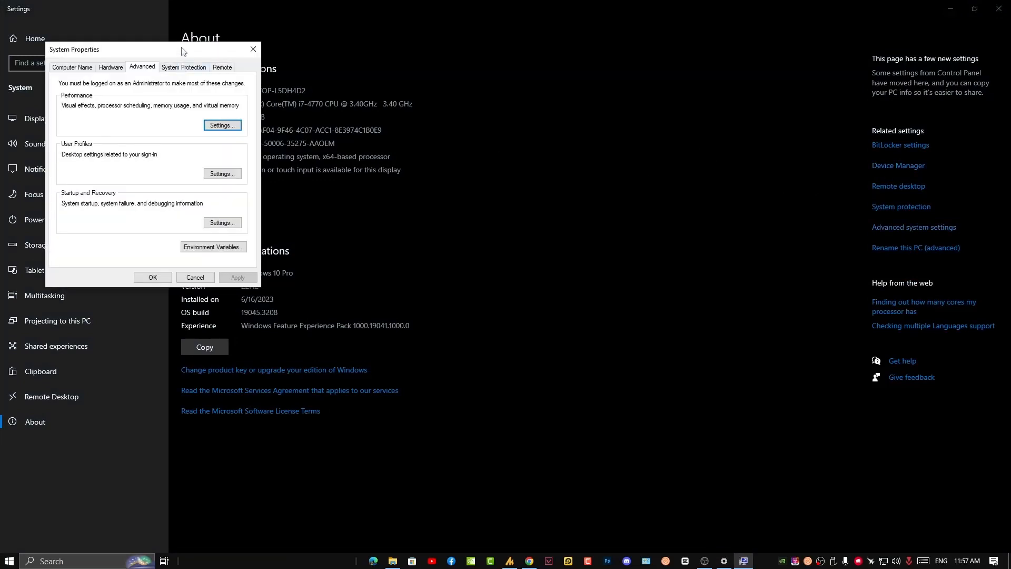
left_click_drag(183, 51, 586, 95)
left_click(629, 167)
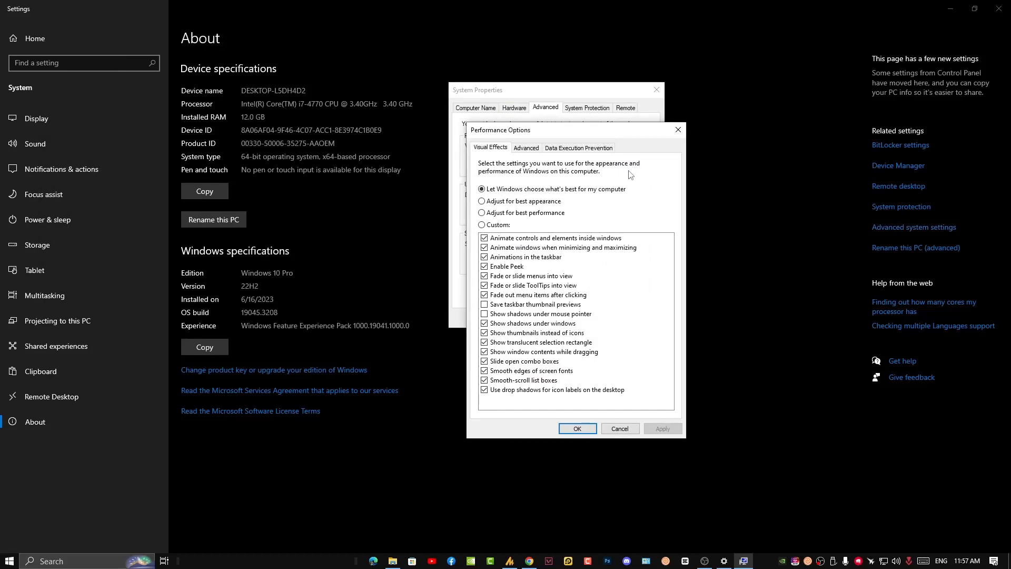
left_click(527, 147)
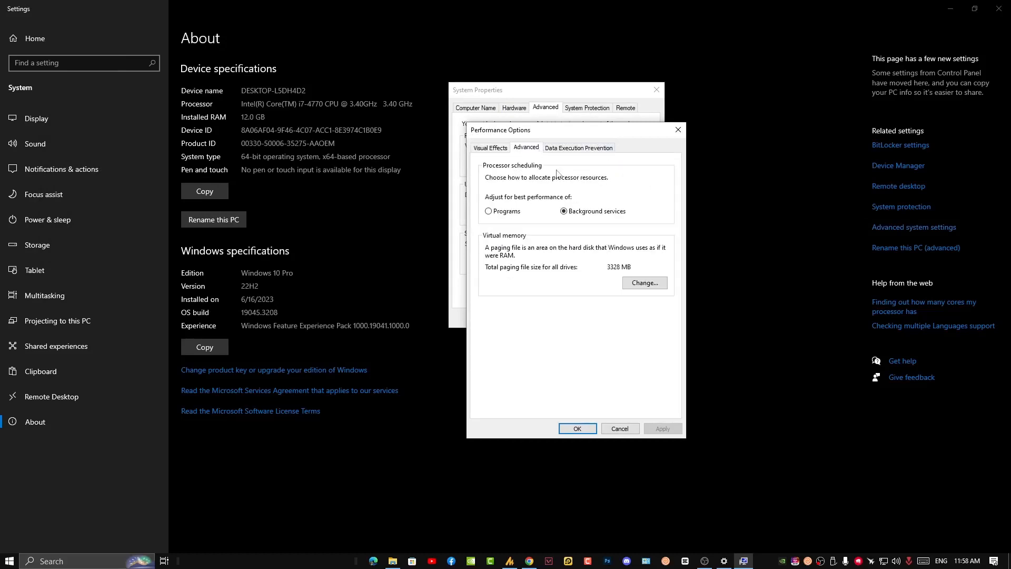
Accept the Virtual Memory settings with the paging file size automatically managed for all drives, and confirm the Performance Options
left_click(644, 283)
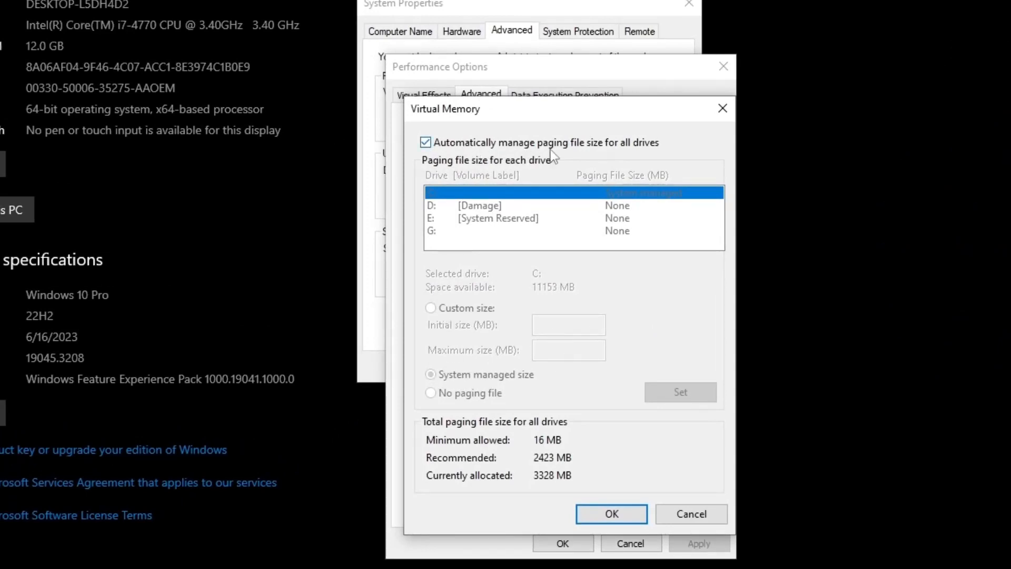
left_click(622, 516)
left_click(550, 368)
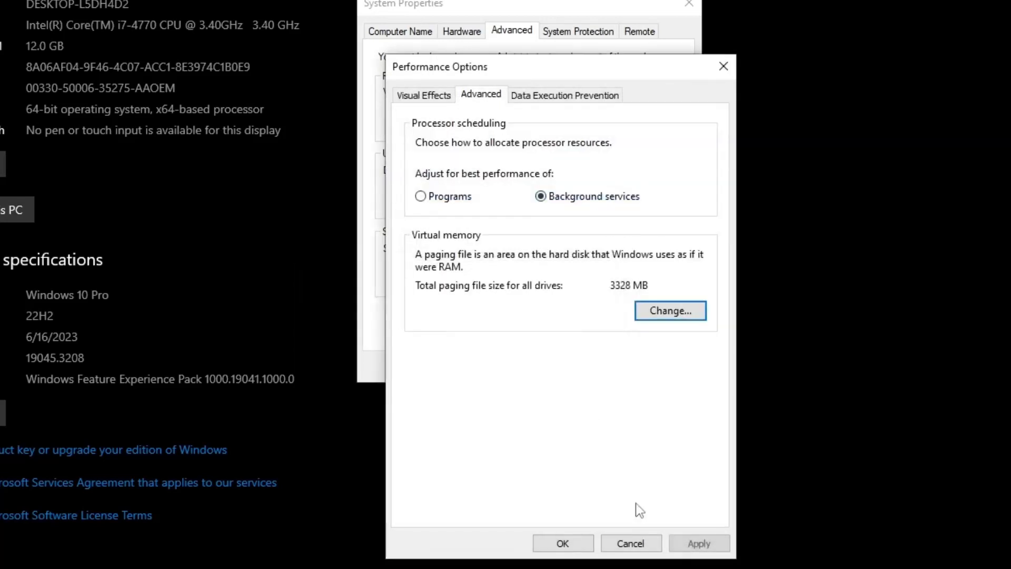
left_click(563, 543)
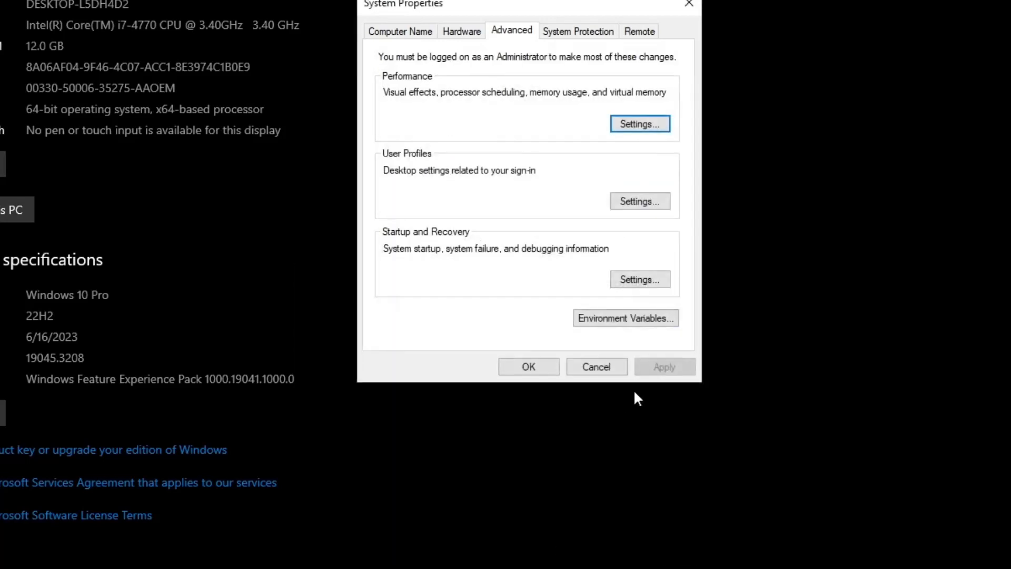
Confirm System Properties with the restart postponed, and close the Settings and File Explorer windows
left_click(510, 367)
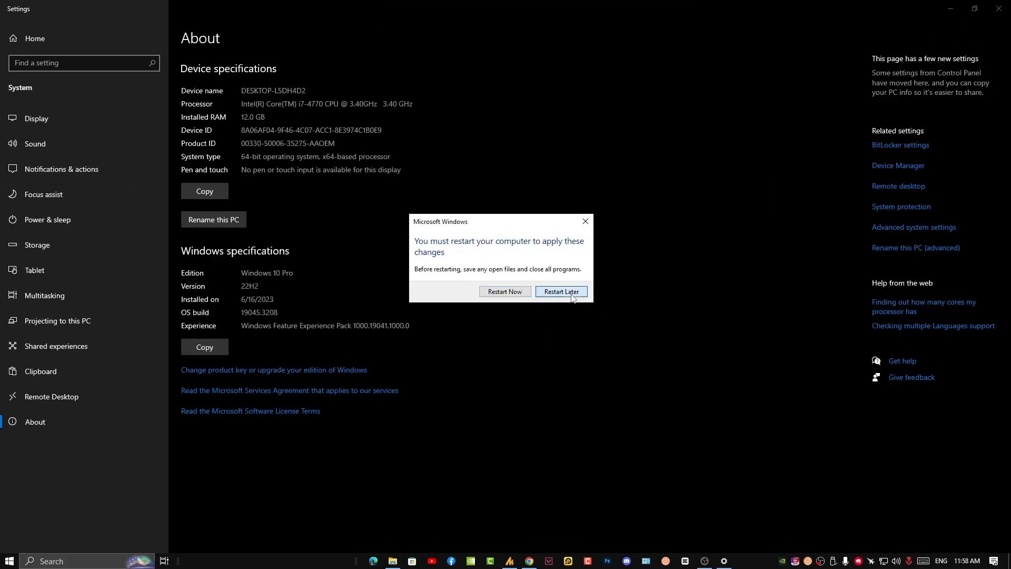
left_click(572, 298)
left_click(998, 8)
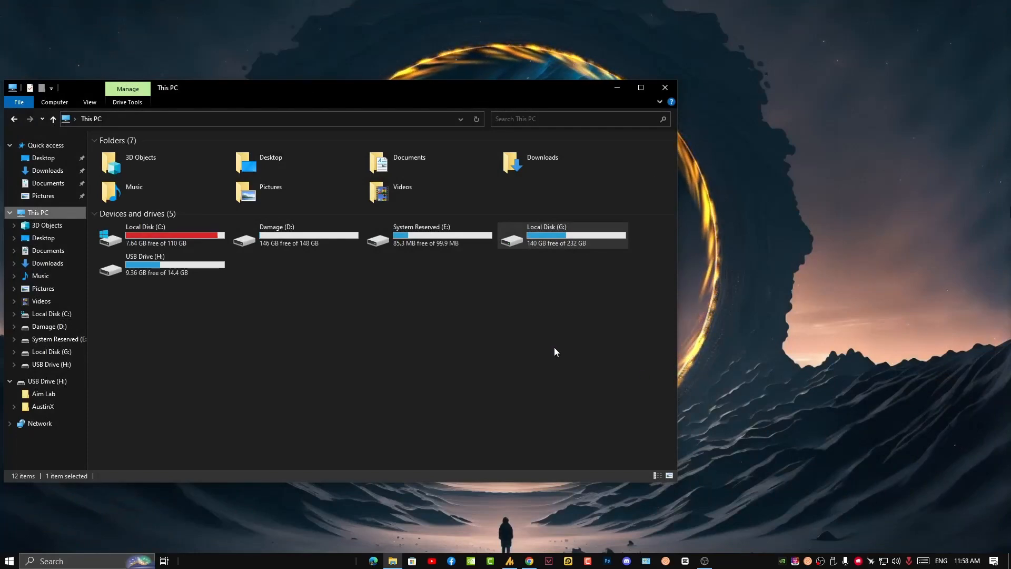
left_click(665, 87)
Find Command Prompt with a Windows search, run it as administrator, and maximize its window
key("super")
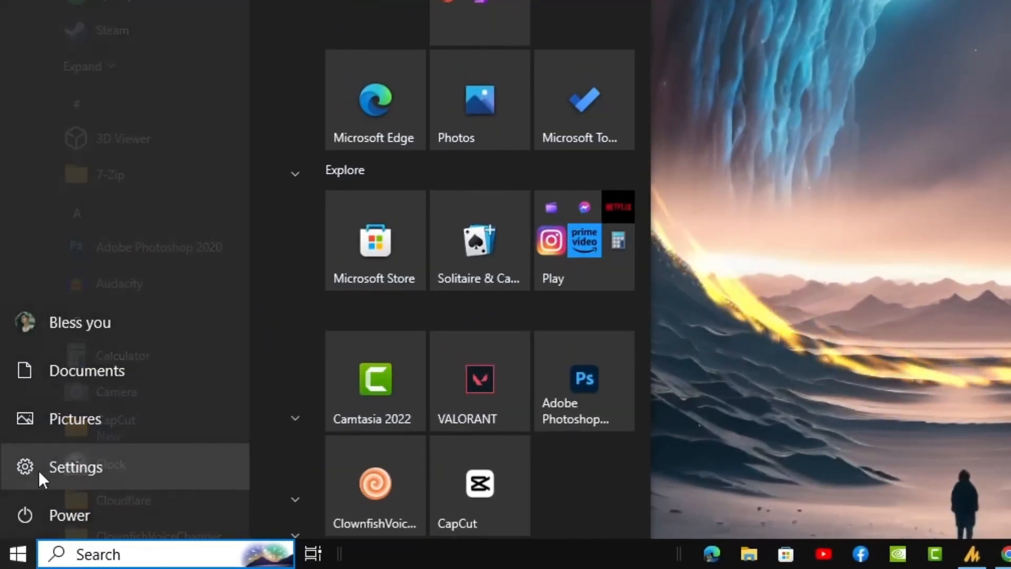
type("c")
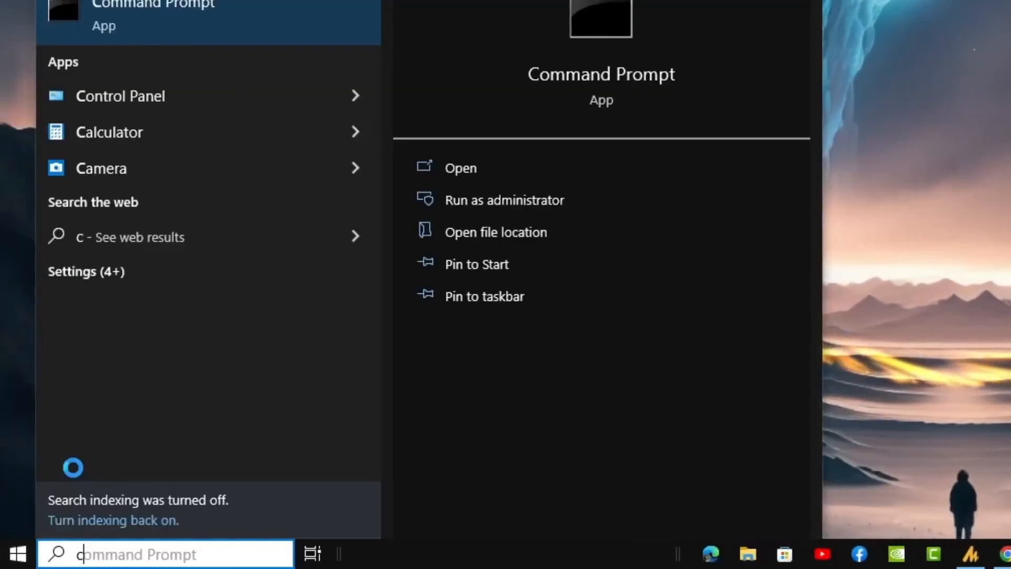
type("m")
right_click(152, 10)
left_click(303, 37)
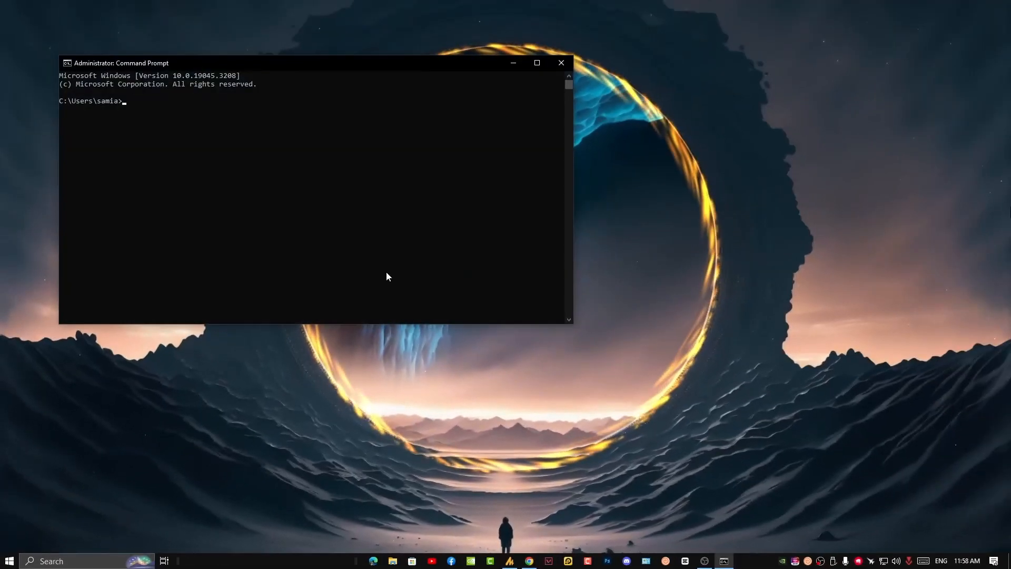
left_click_drag(313, 63, 570, 10)
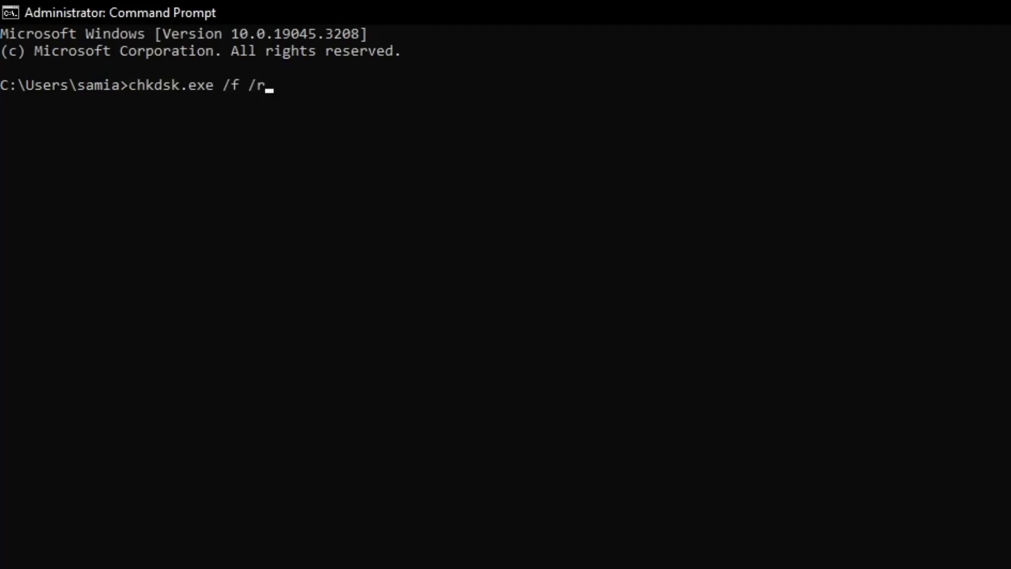
Run "chkdsk.exe /f /r", answer "y" to schedule the volume check for the next restart, and close Command Prompt
key("Return")
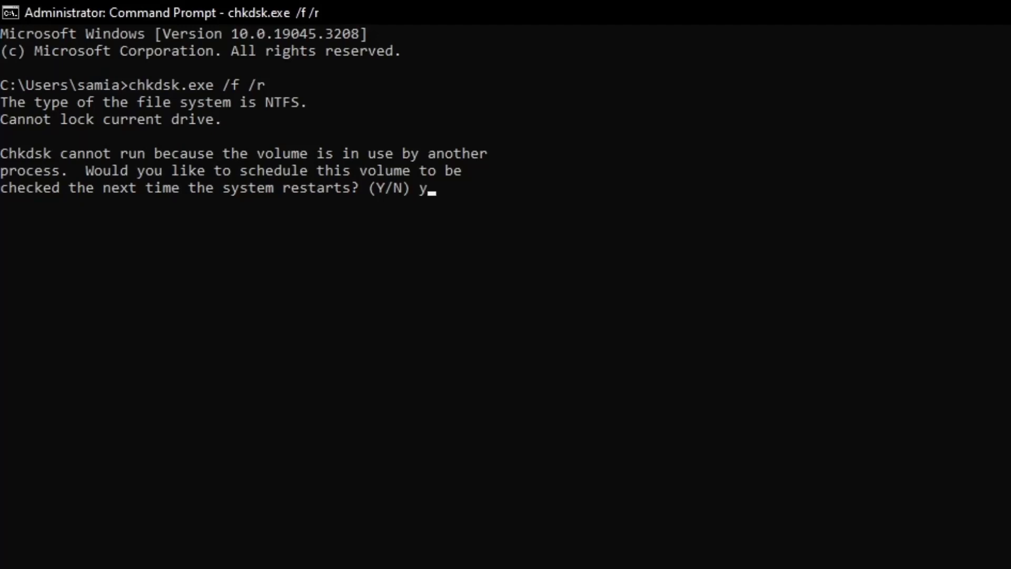
key("Return")
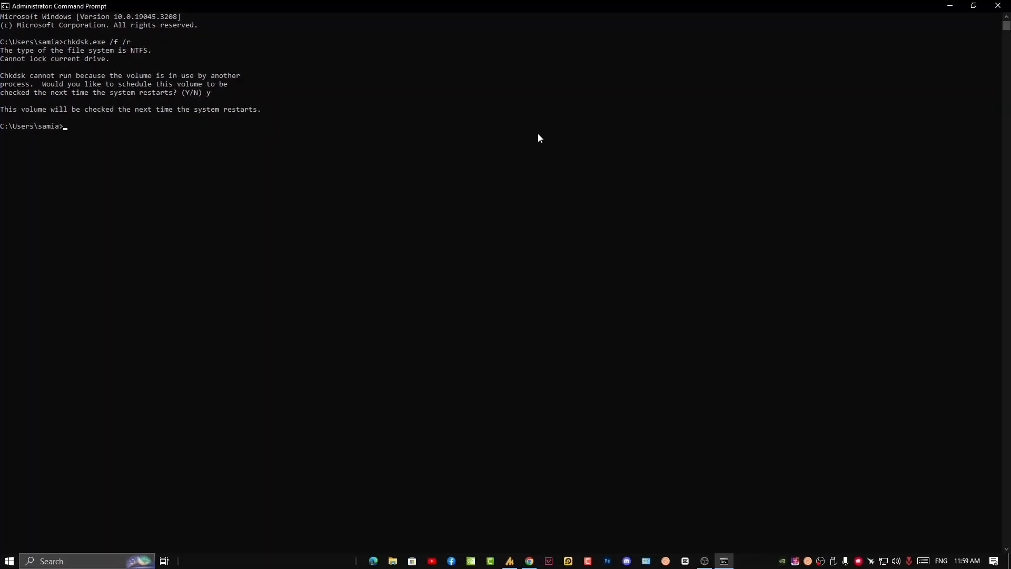
left_click(1007, 6)
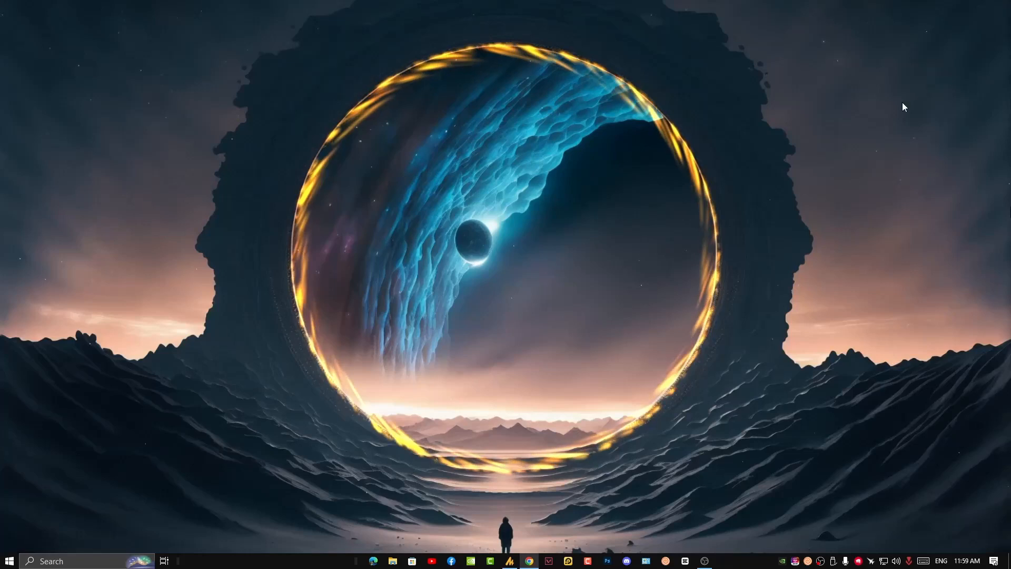